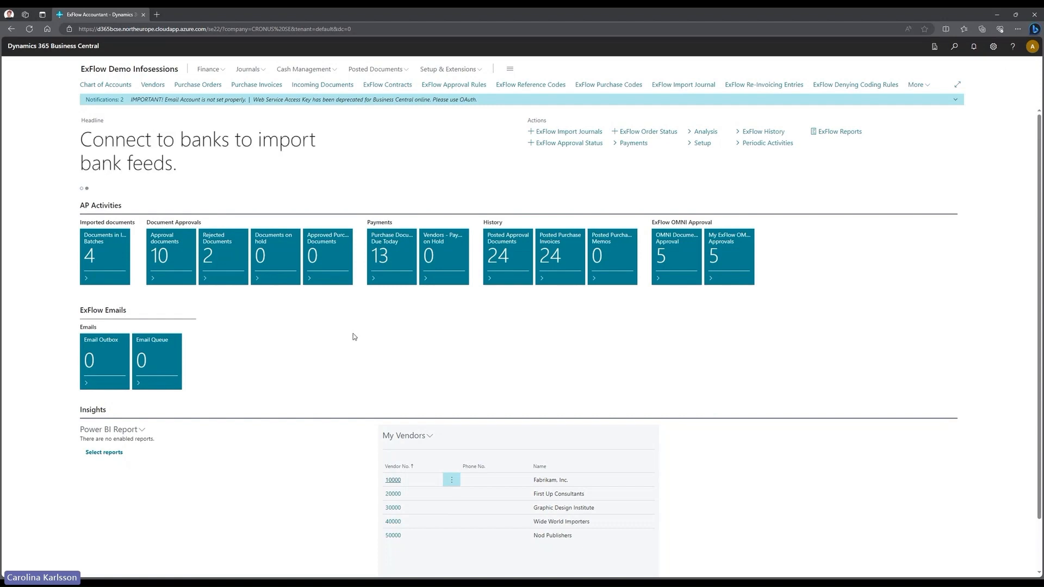
- Open ExFlow Approval Status from the Approval documents tile on the ExFlow role center
click(171, 258)
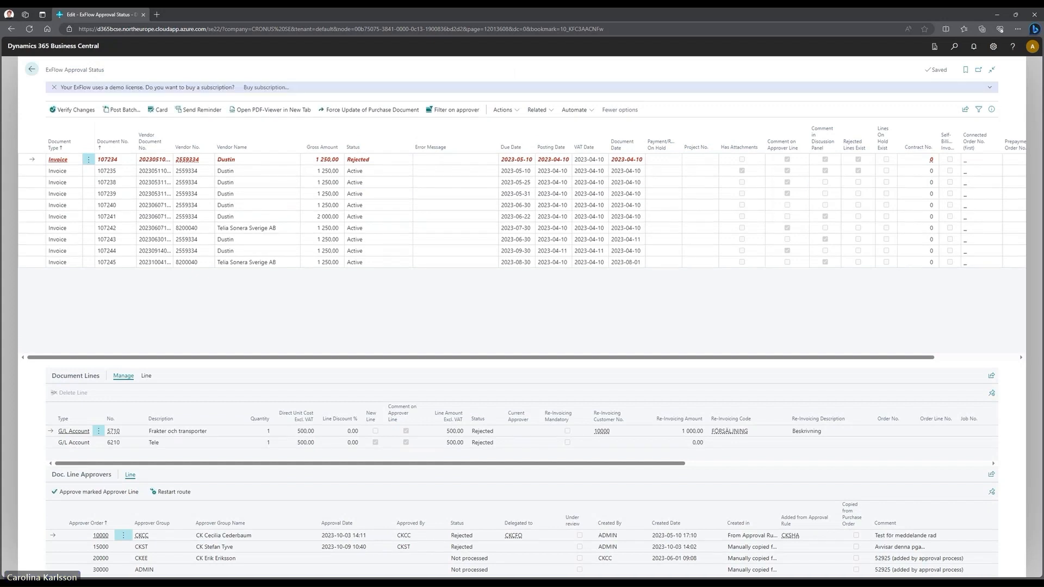
- Dismiss the demo-license notification bar above the invoice list
click(54, 87)
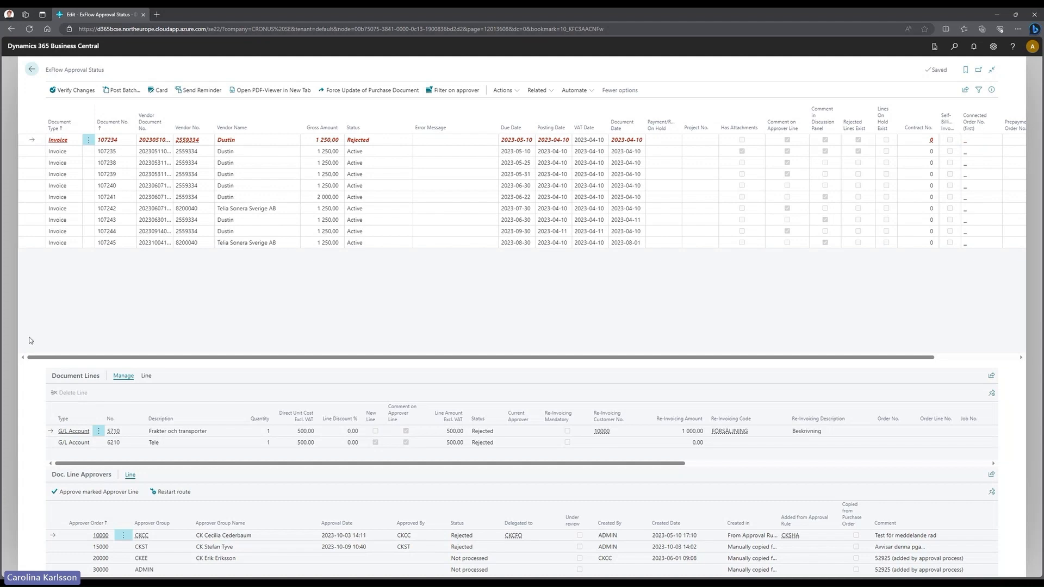
click(91, 140)
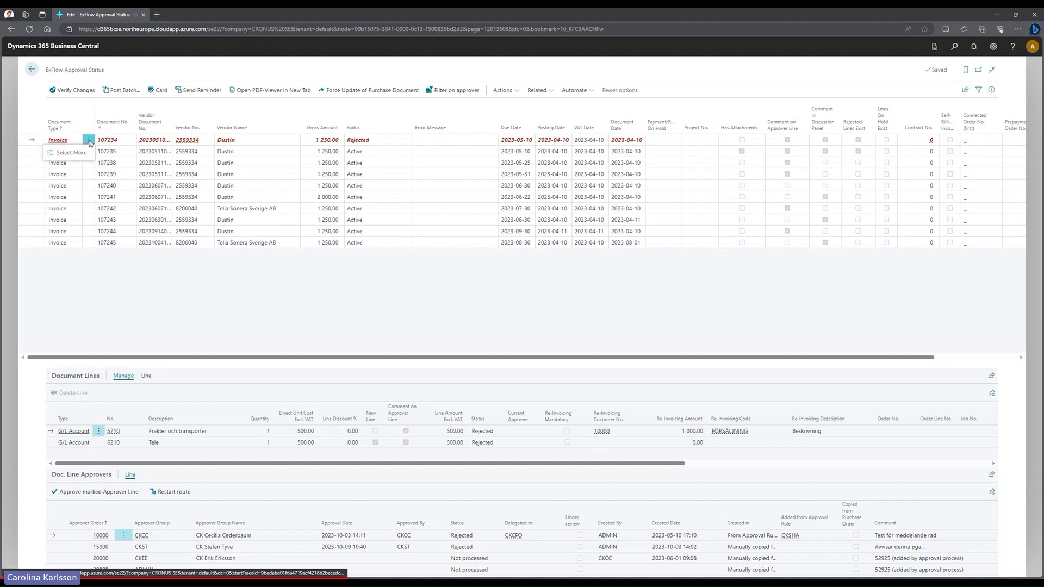
click(77, 153)
click(53, 151)
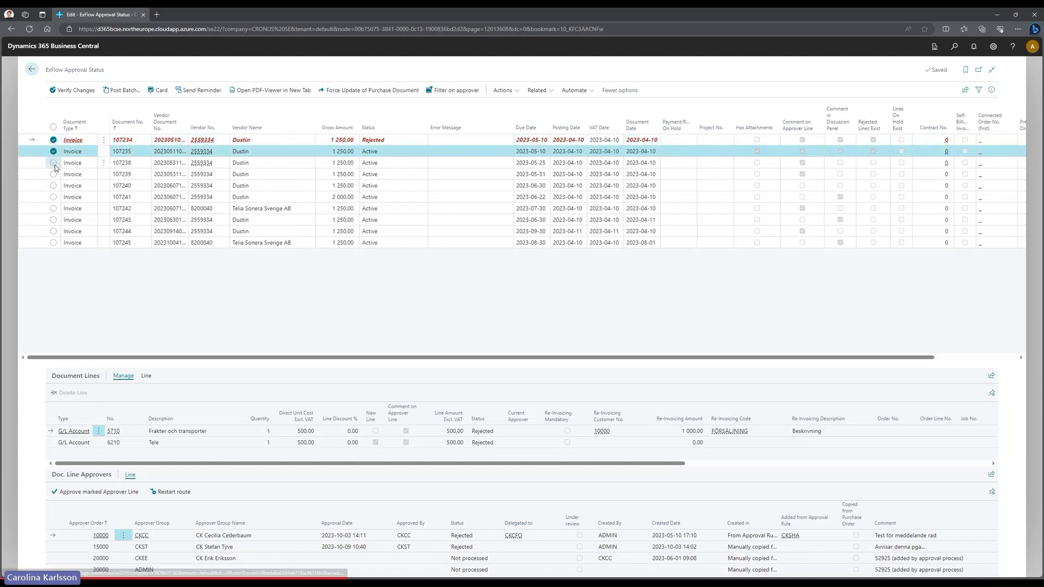
click(54, 163)
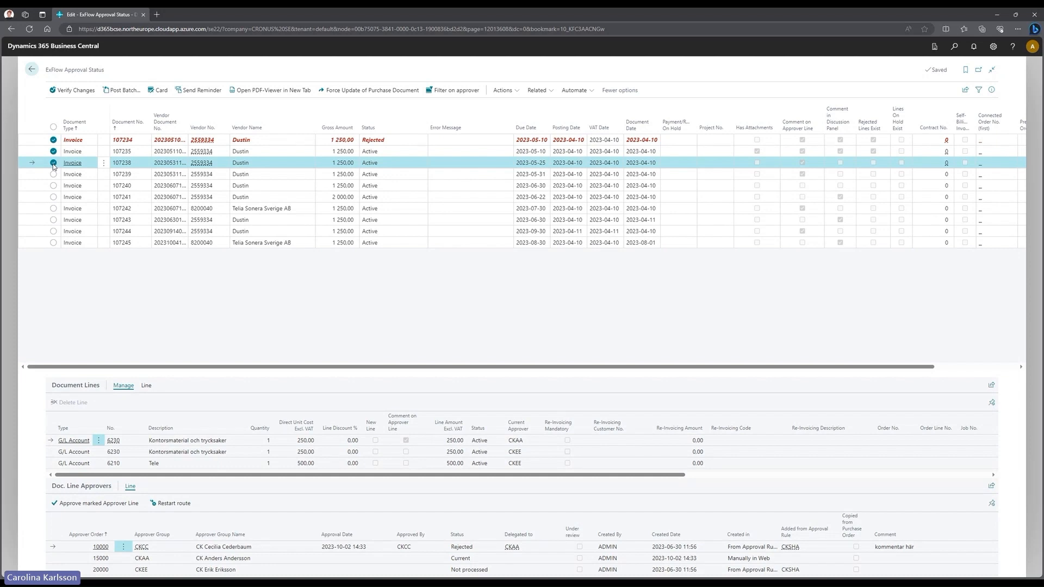
click(53, 127)
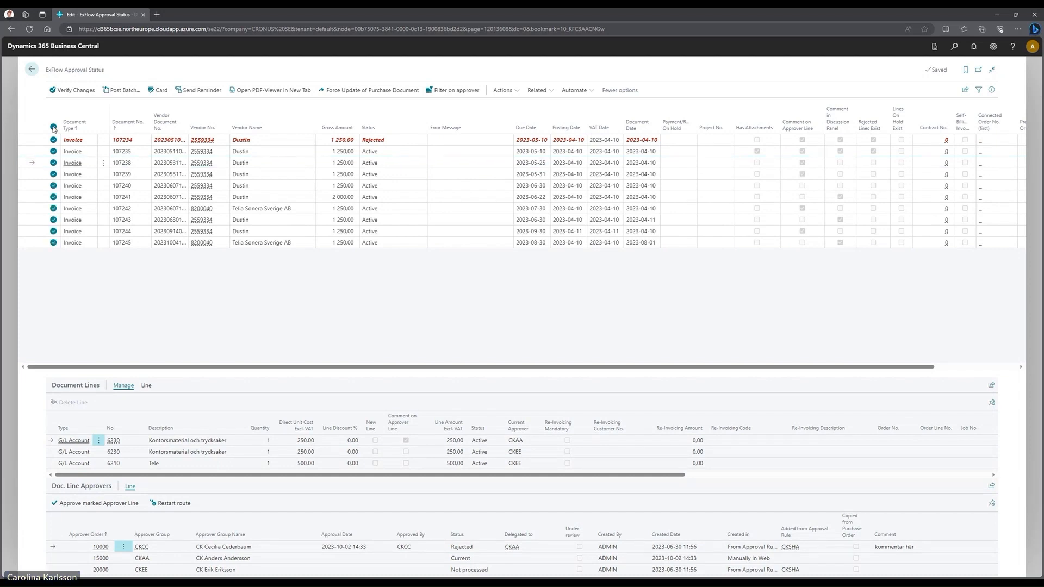
click(53, 127)
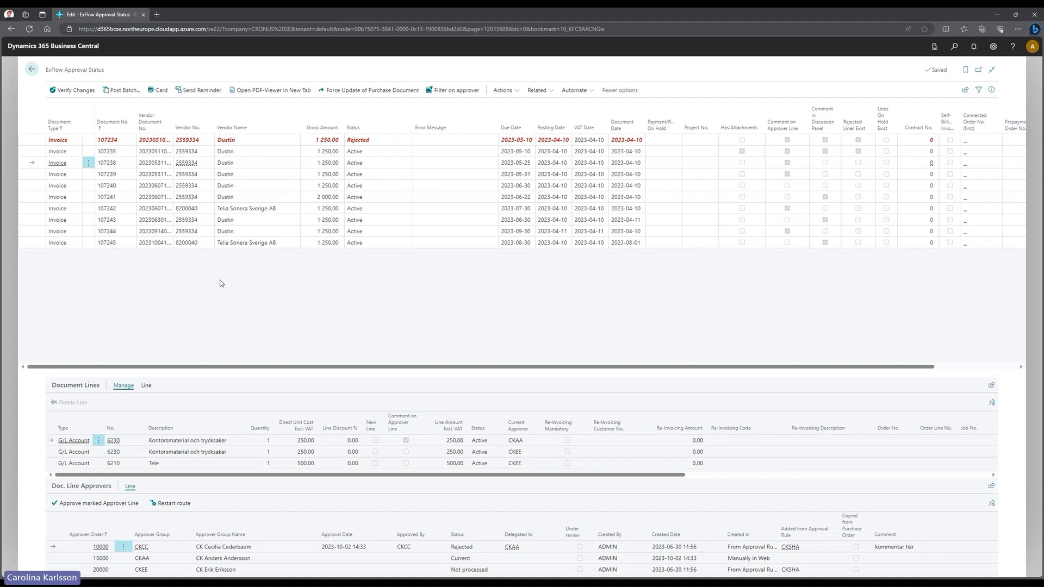
click(31, 151)
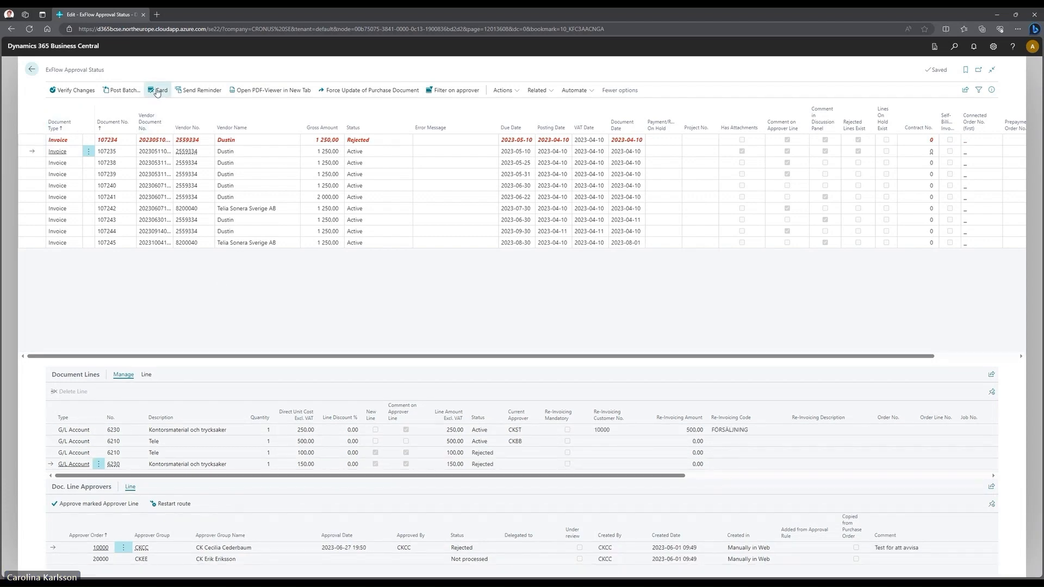
- Clear Posting from invoice 107235's ExFlow Block Document field and close the card, confirming Yes
click(157, 90)
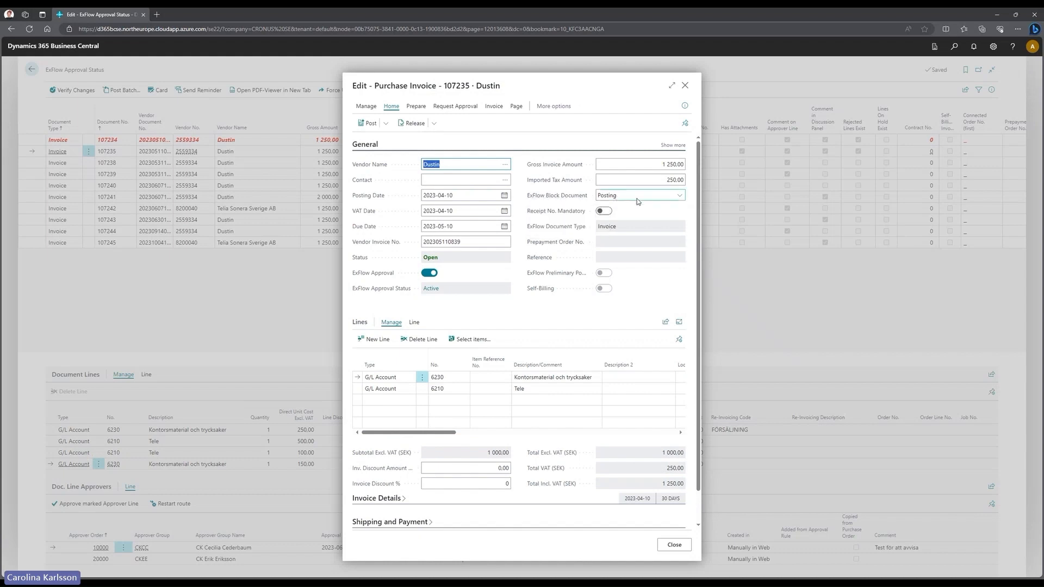
click(680, 197)
click(673, 206)
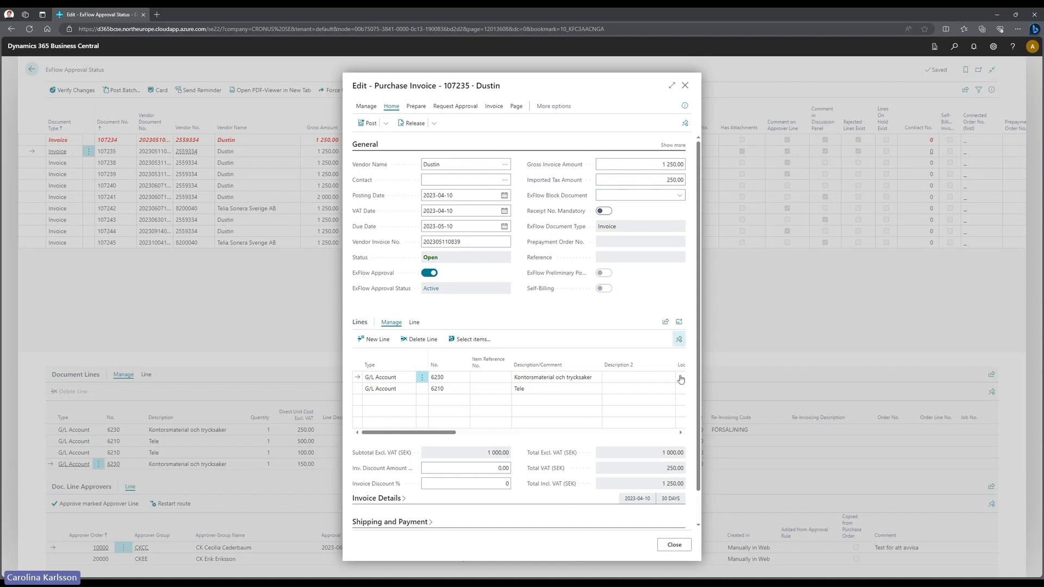
click(674, 545)
click(558, 336)
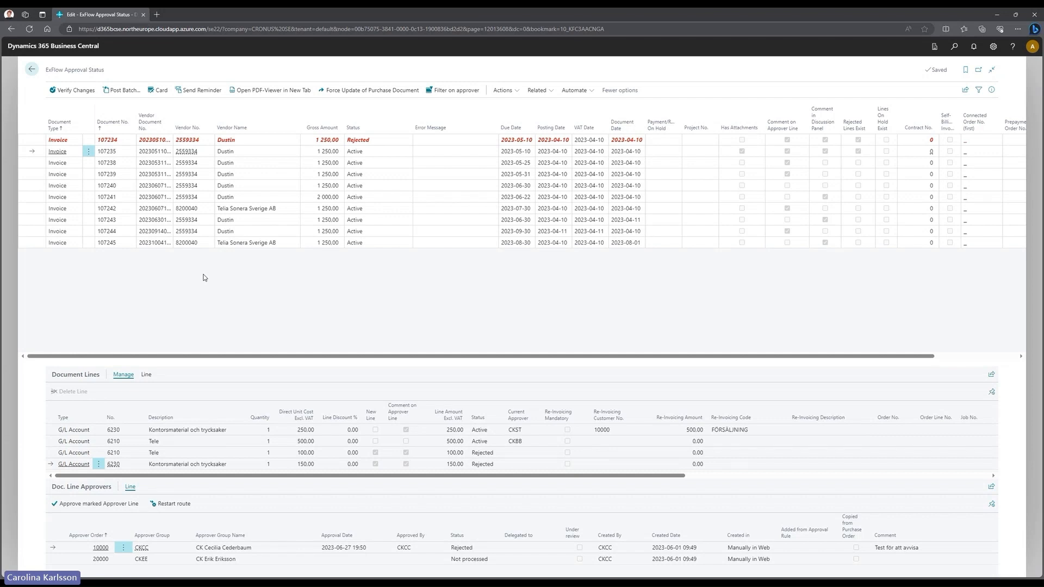
click(89, 140)
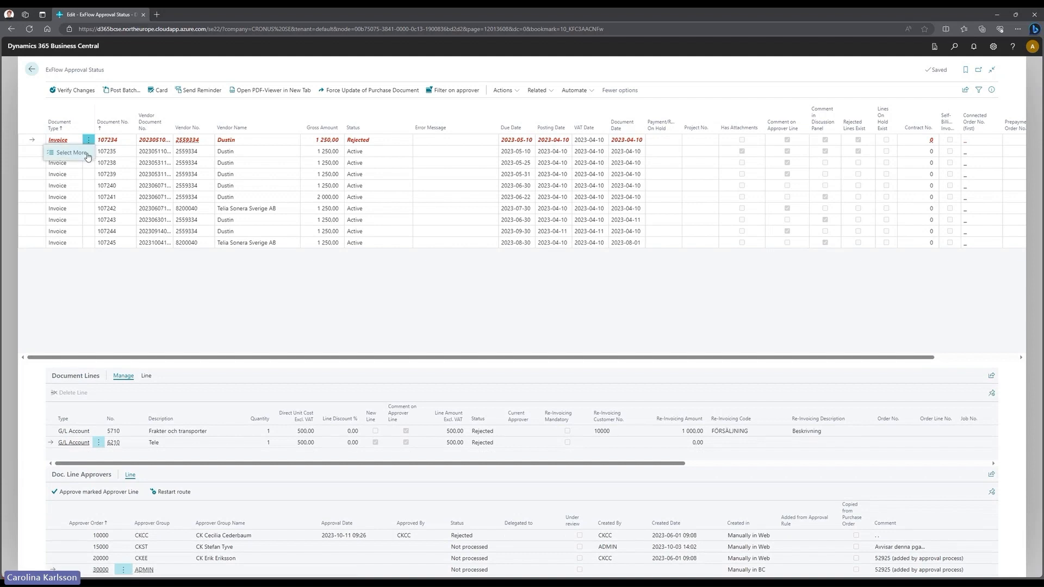
click(71, 152)
click(53, 151)
click(54, 163)
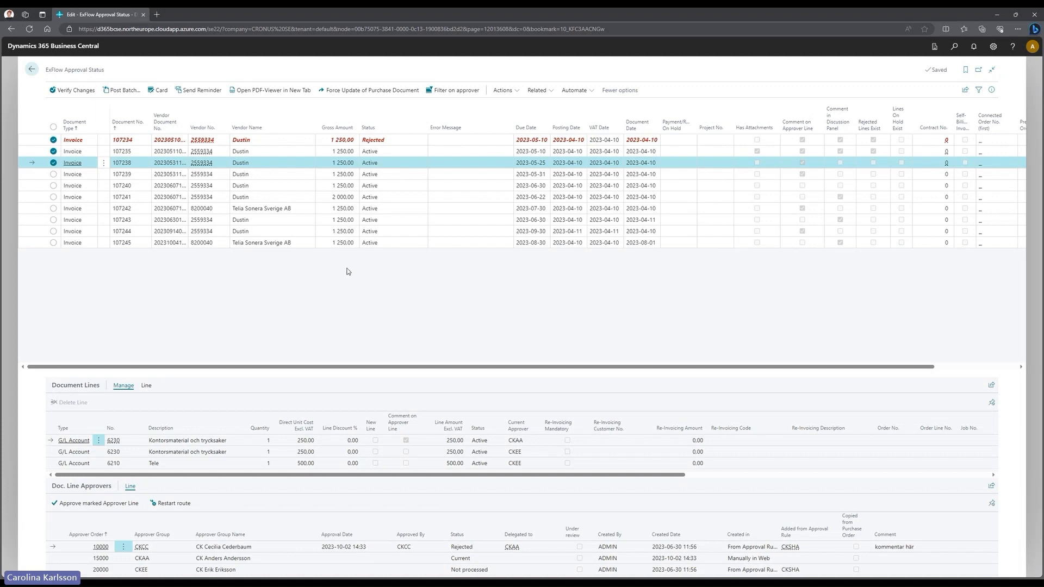
click(53, 126)
click(53, 126)
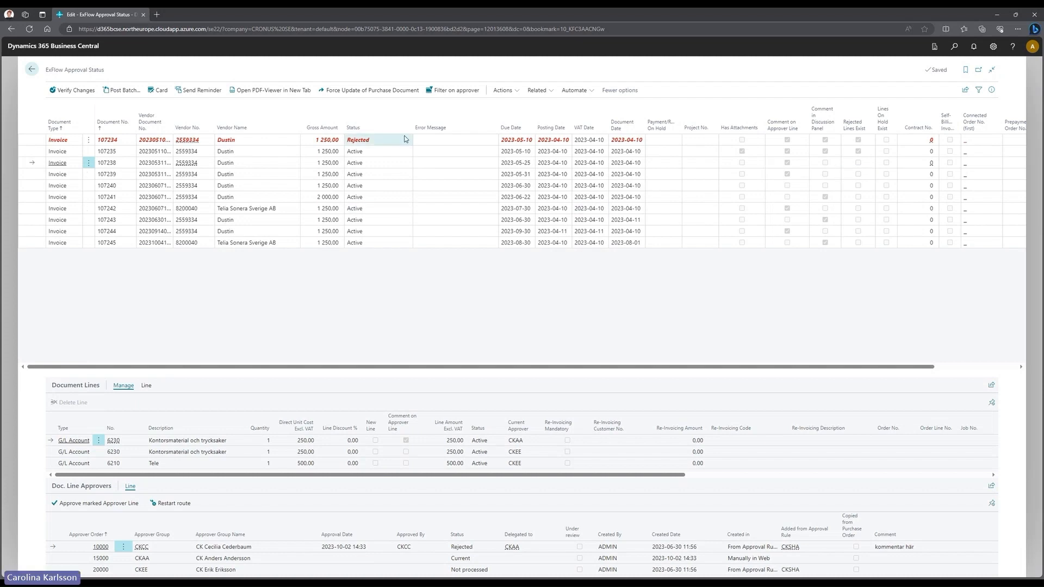
click(456, 96)
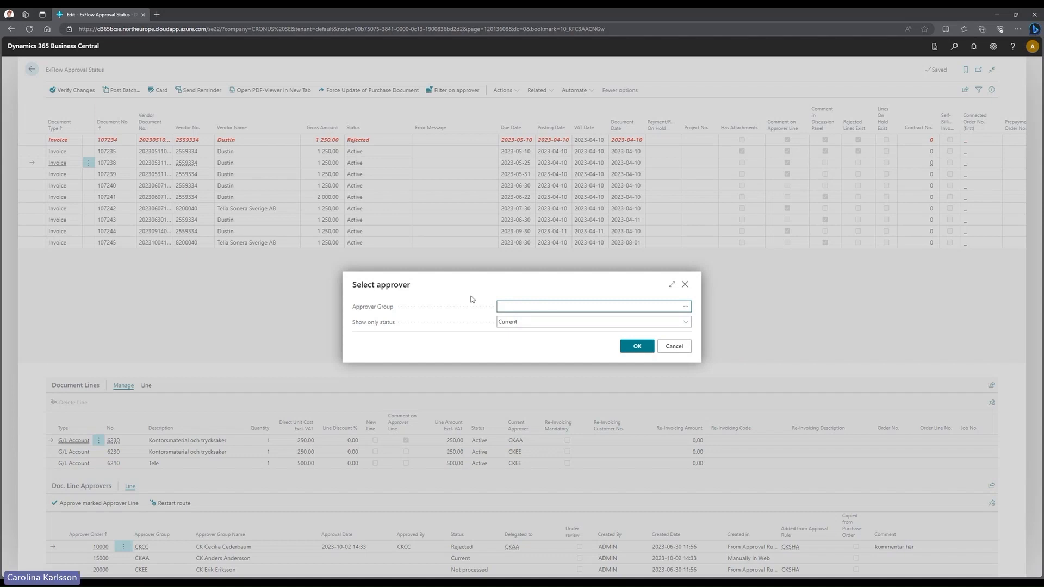
click(520, 326)
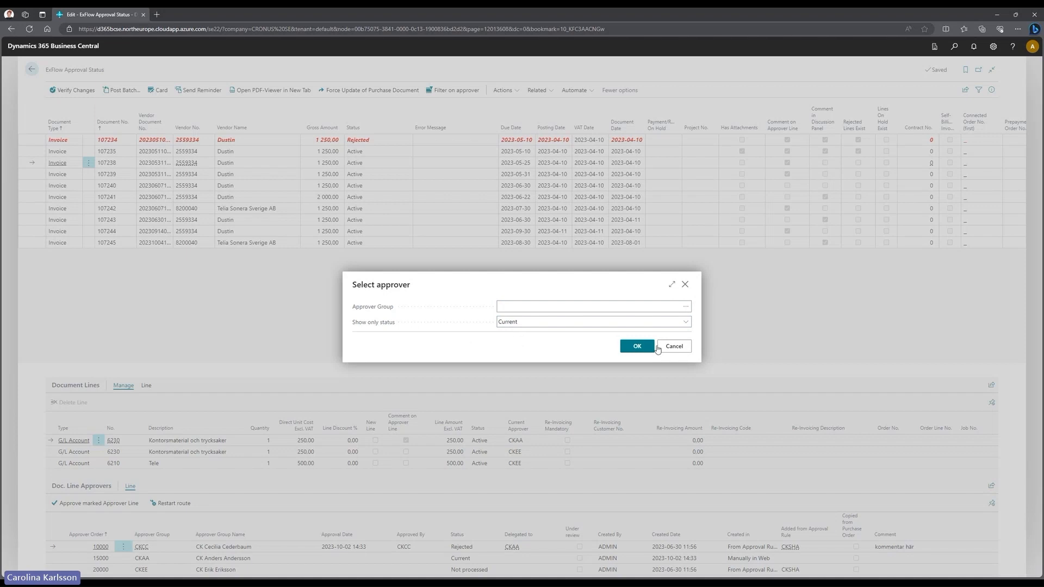
click(678, 348)
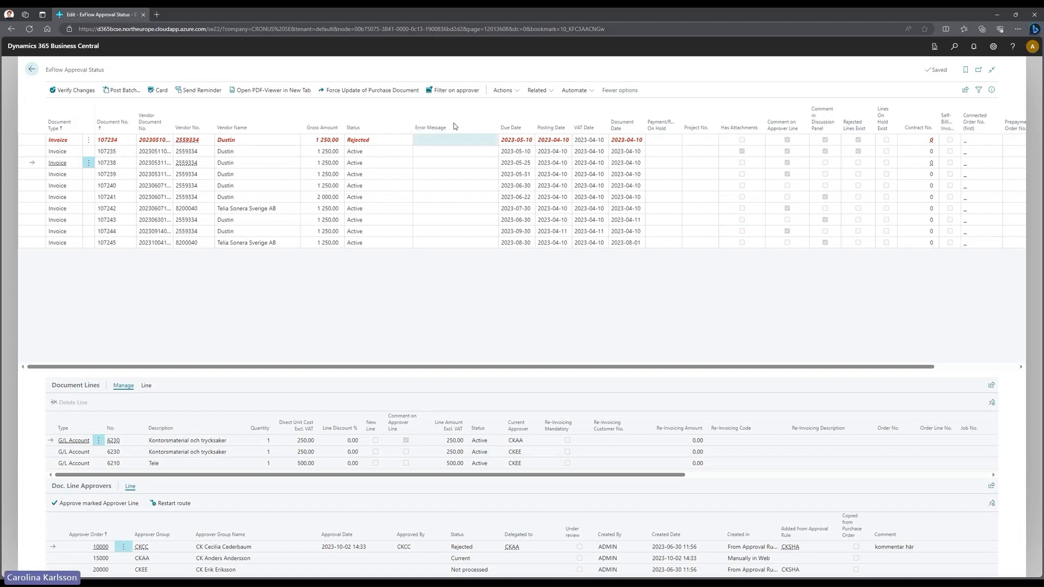
- Browse the Functions and Posting actions, then view the approver pages under Related > Approvers
click(500, 91)
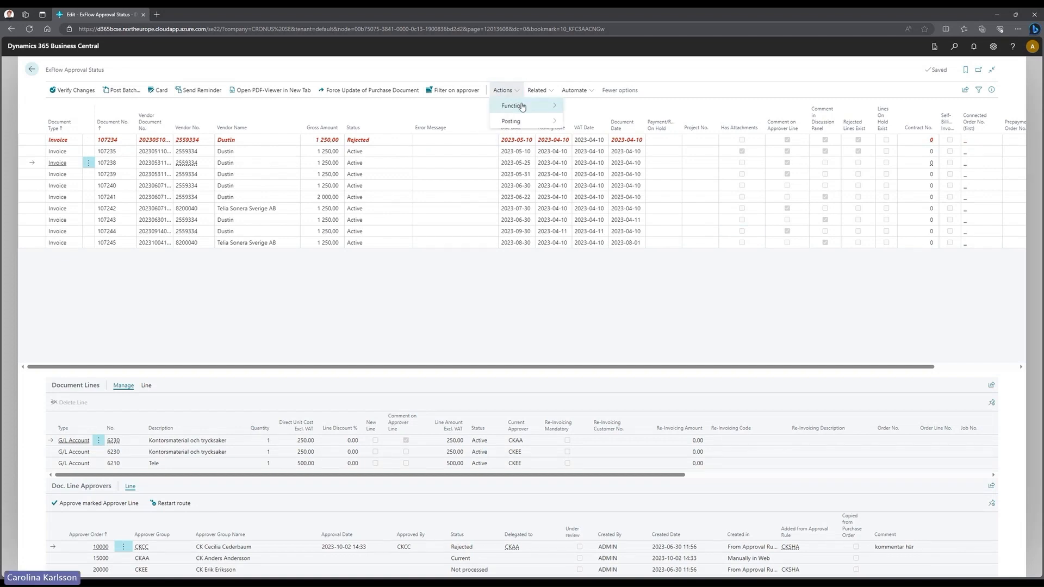
mouse_move(522, 107)
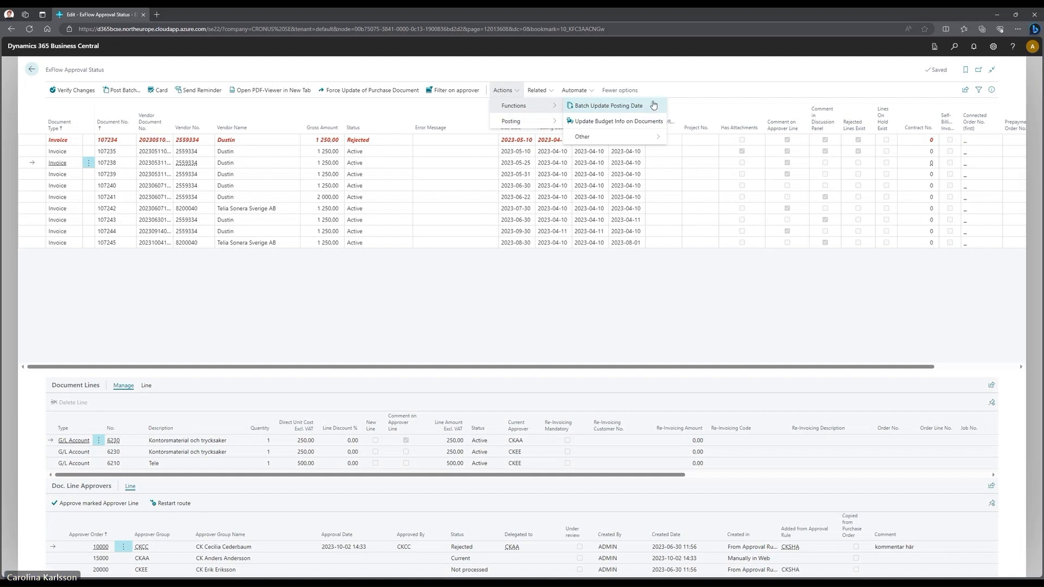
mouse_move(538, 124)
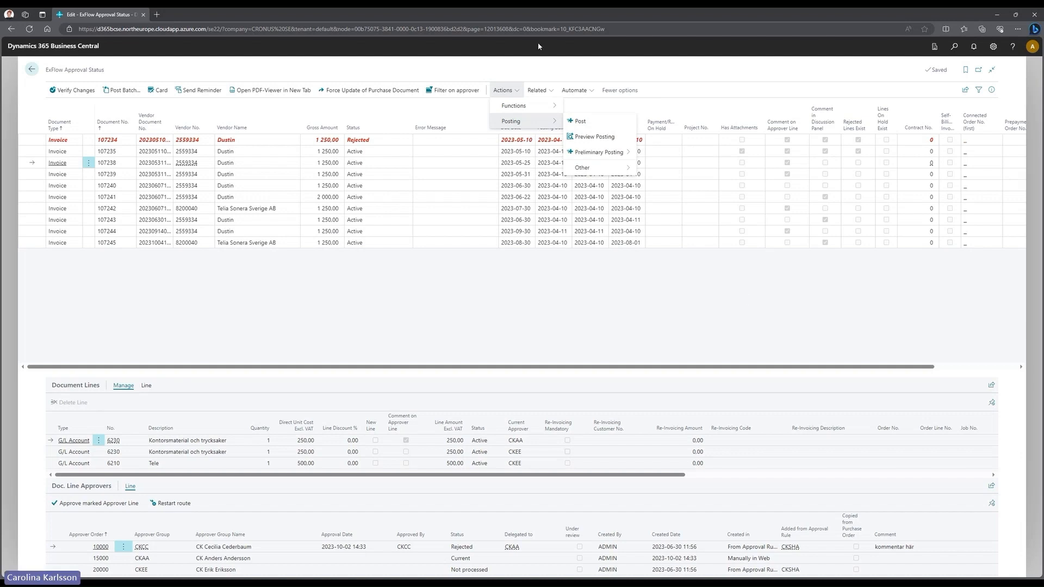
click(538, 91)
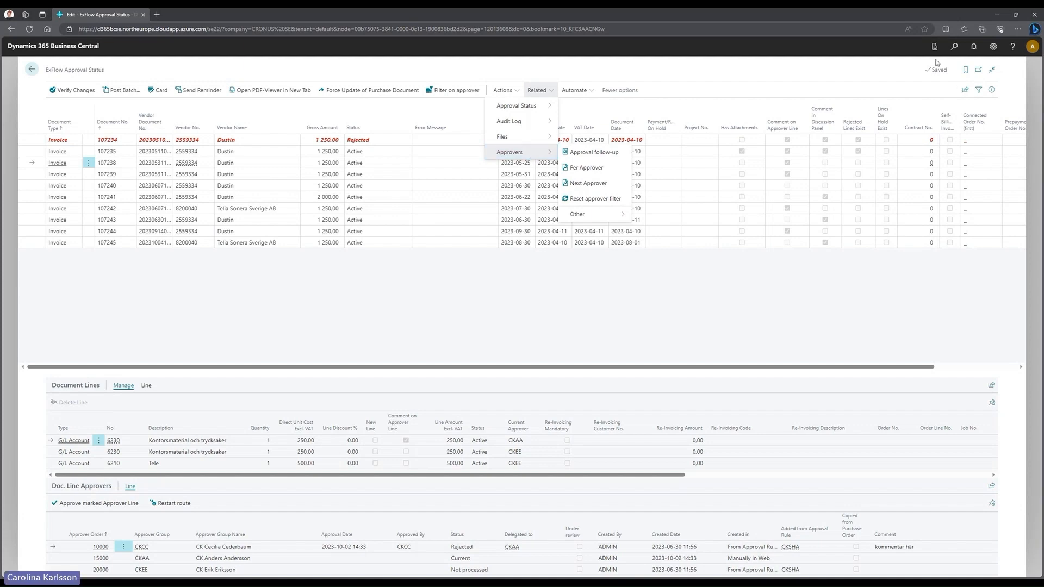
- Open the Filters pane, browse the filter field list, and close it without adding a filter
click(979, 91)
click(979, 90)
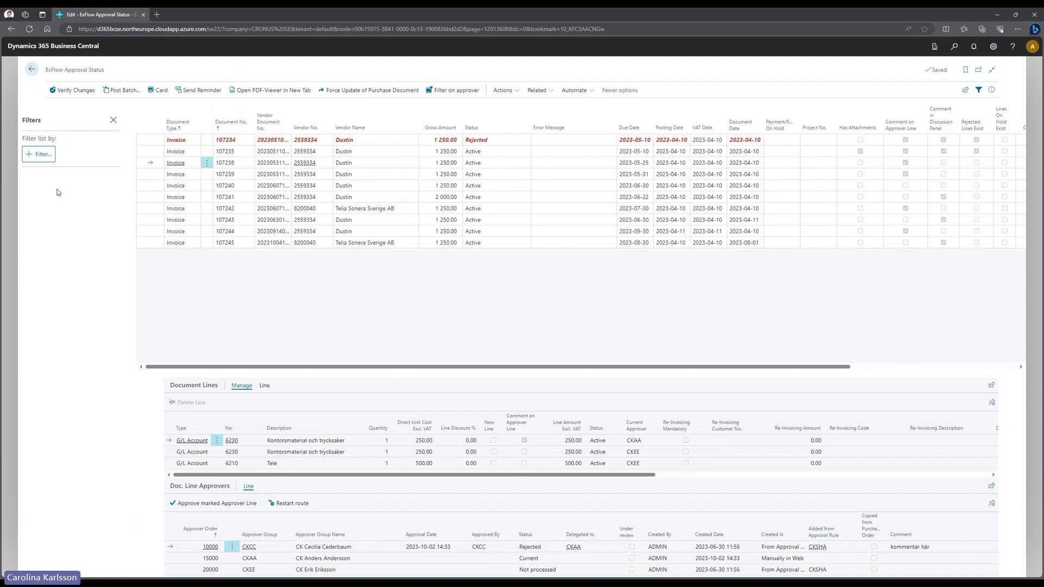
click(38, 154)
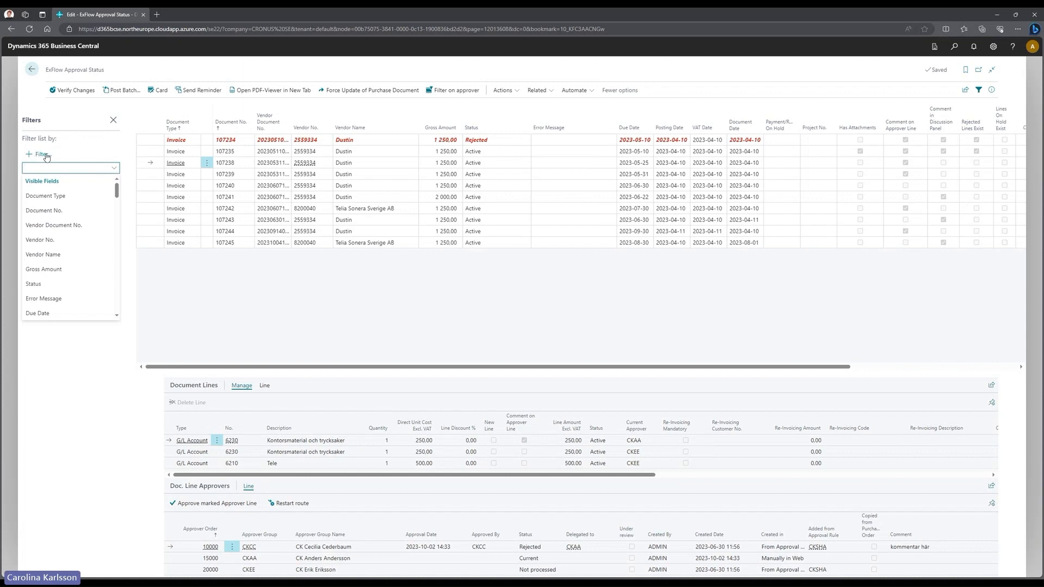
scroll(78, 238, down, 1)
scroll(78, 238, down, 6)
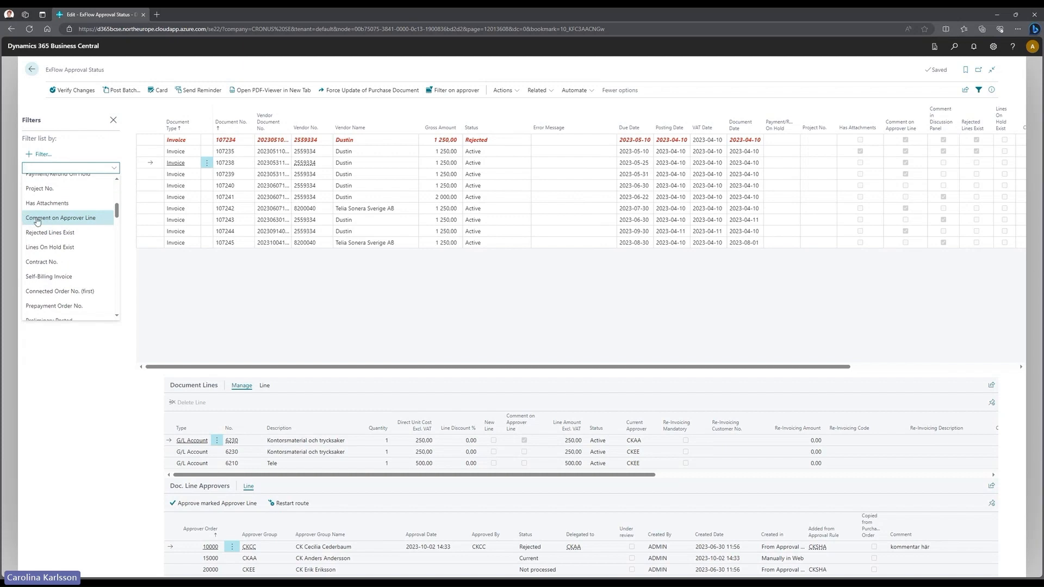
click(114, 121)
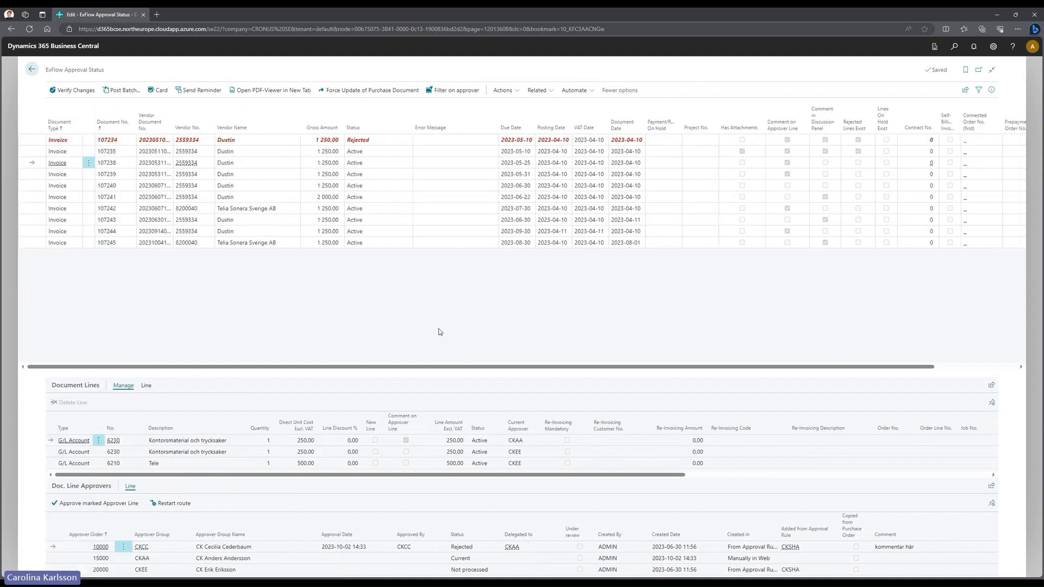
- Show the Document Lines Line tab and select invoice 107235 to view its four lines
click(146, 387)
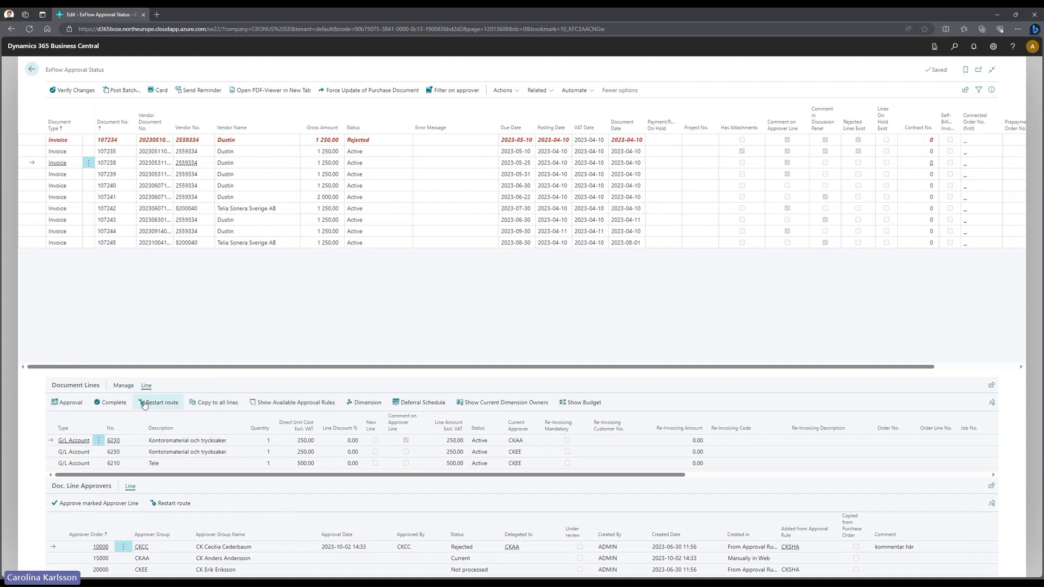
click(32, 152)
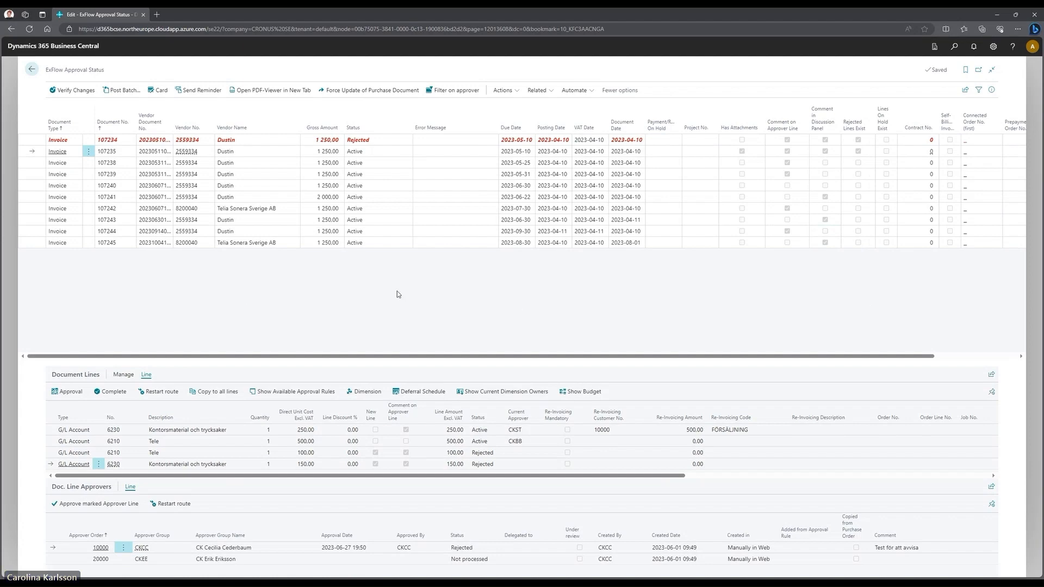
- Open the approval card for invoice 107235's rejected 6230 line and show its Page tab
click(67, 394)
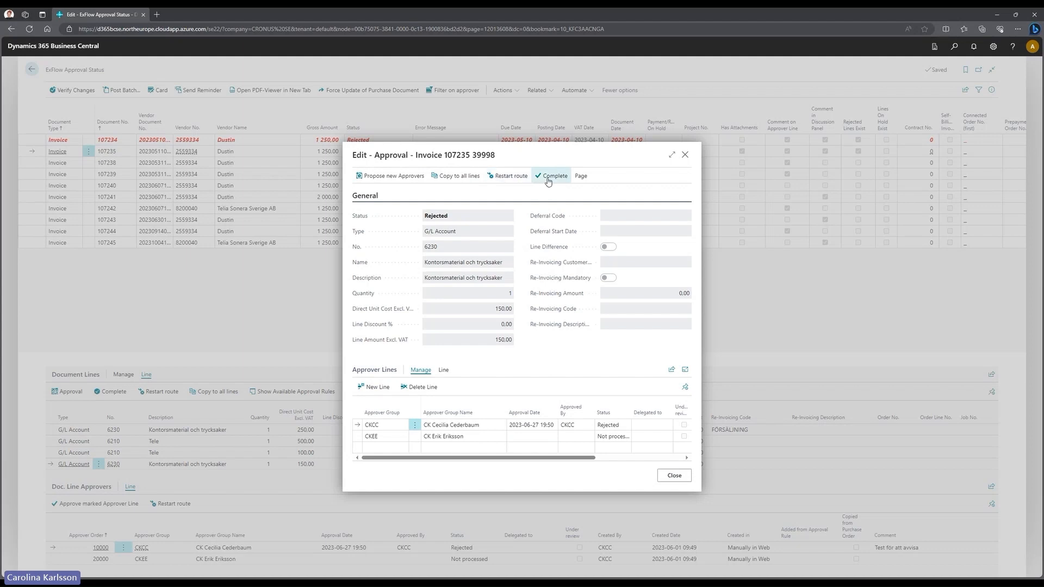
click(585, 179)
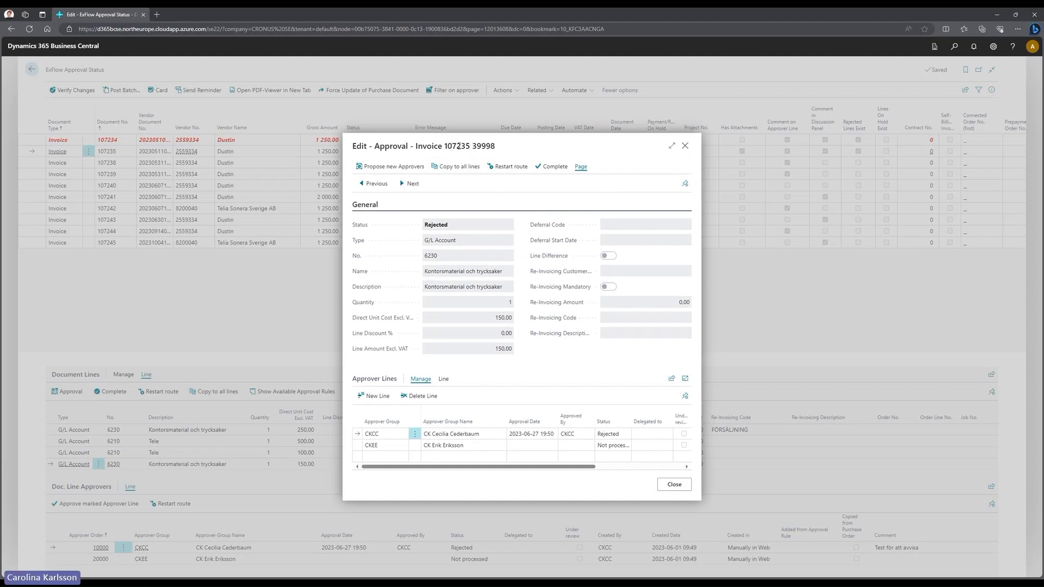
- Step through approval lines of invoices 107240 to 107243, then close the approval card
click(411, 185)
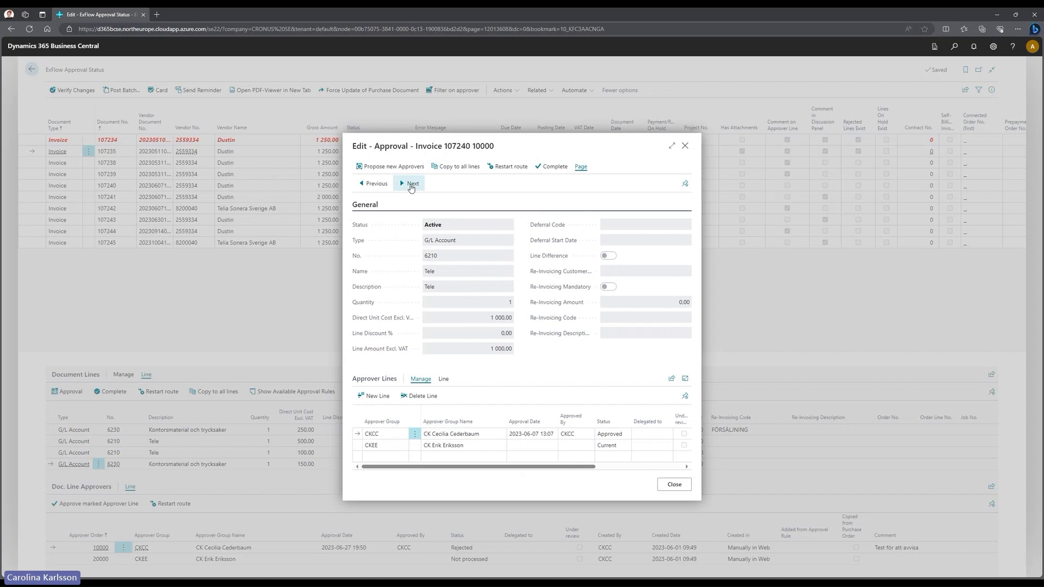
click(411, 185)
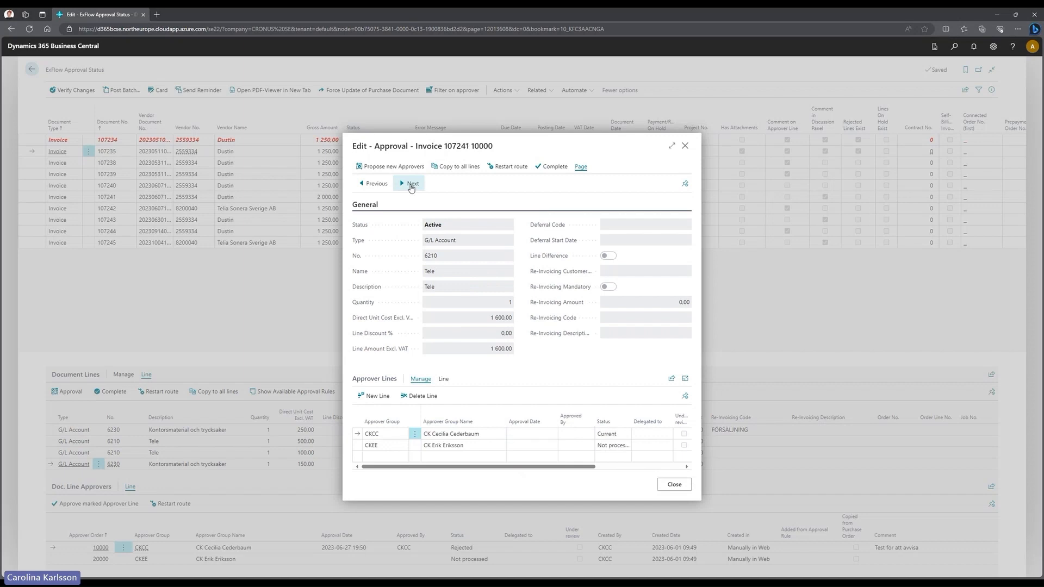
click(410, 185)
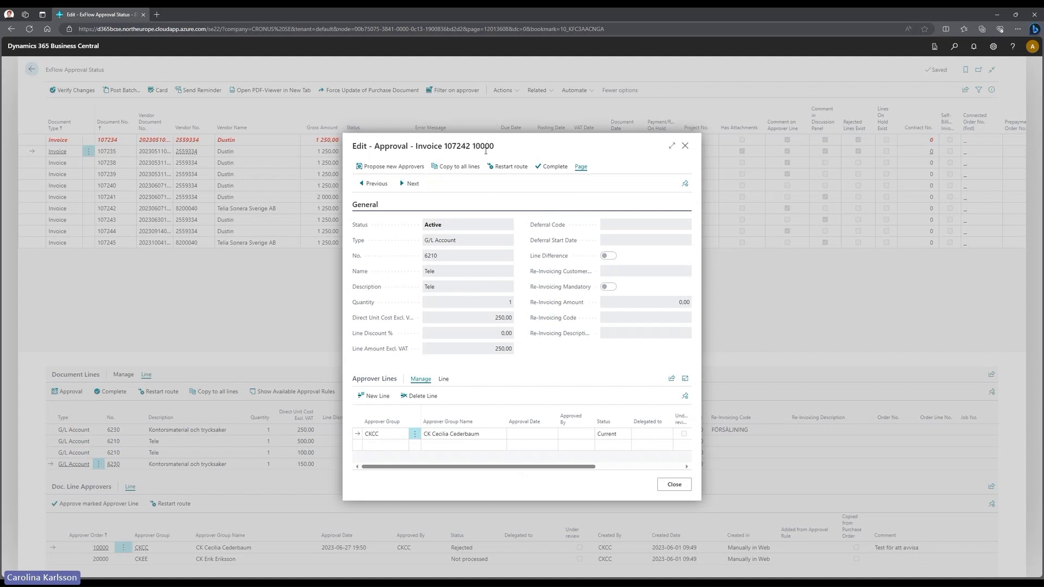
click(416, 185)
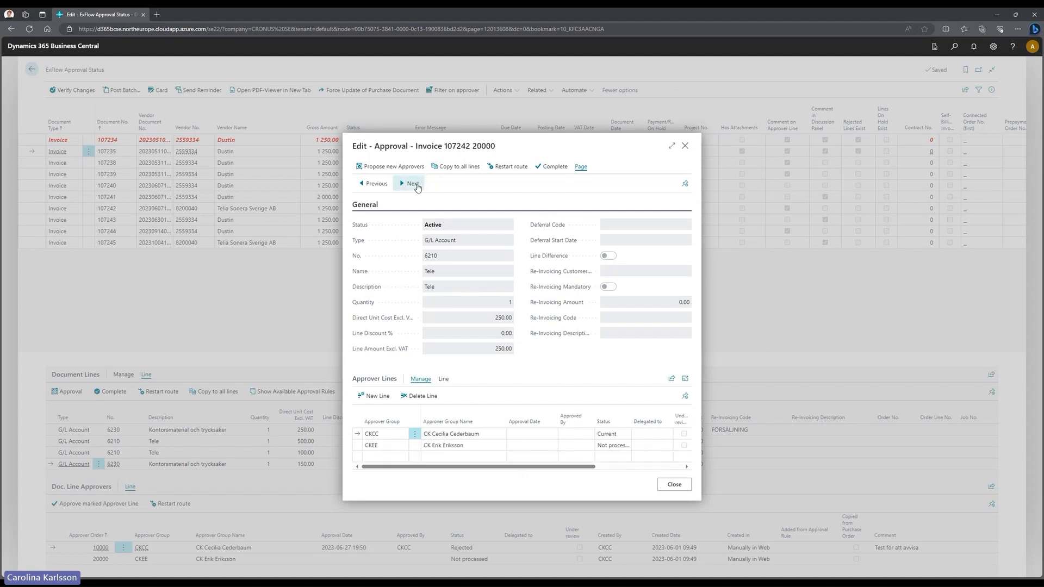
click(416, 185)
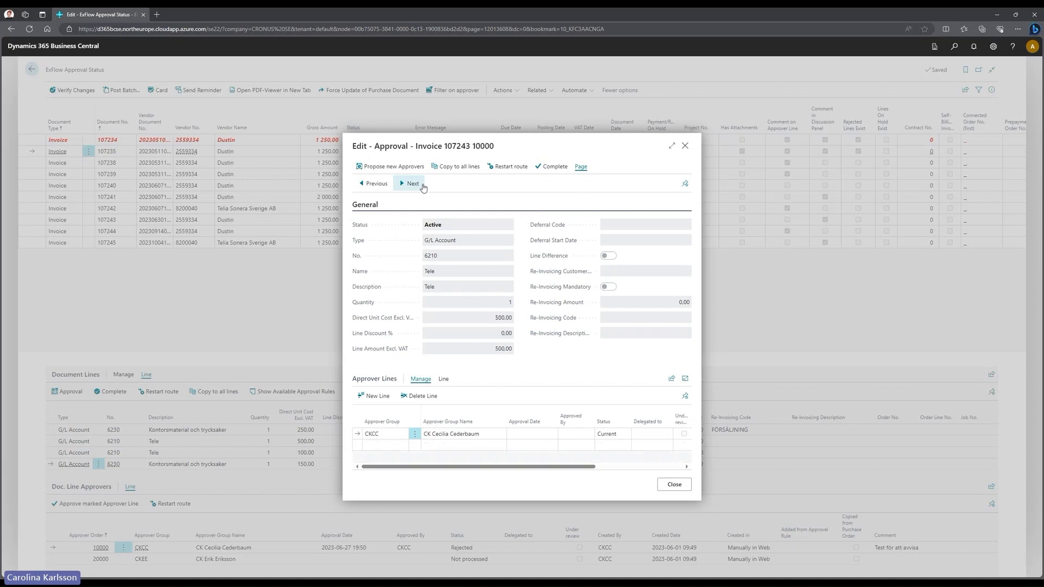
click(674, 485)
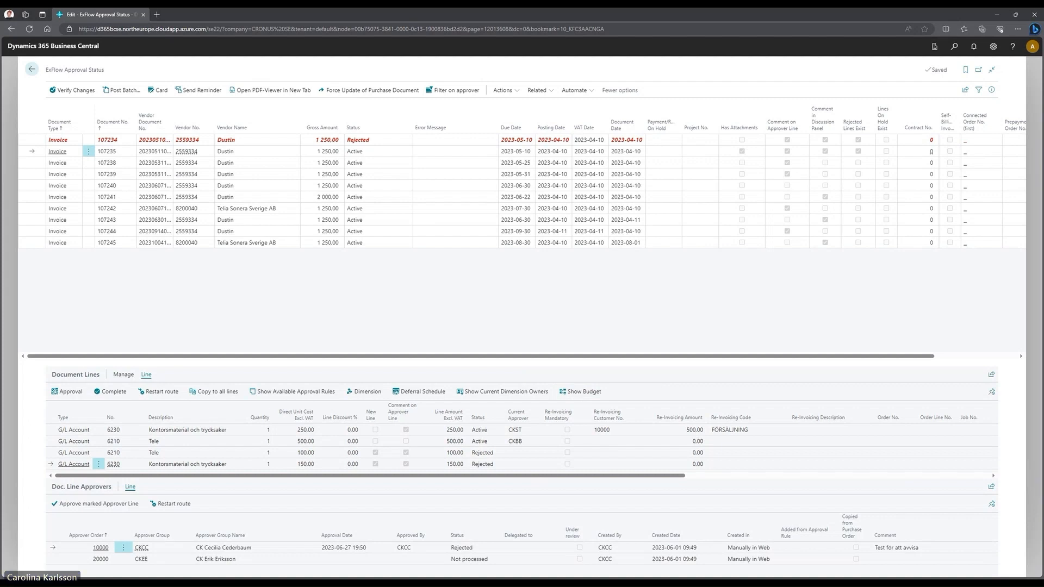
click(156, 394)
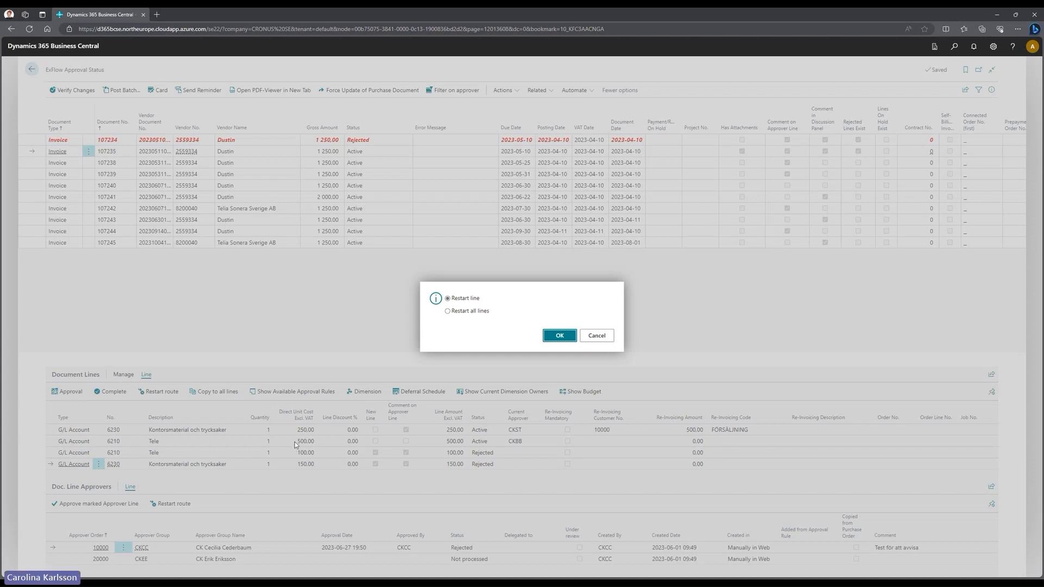
click(598, 336)
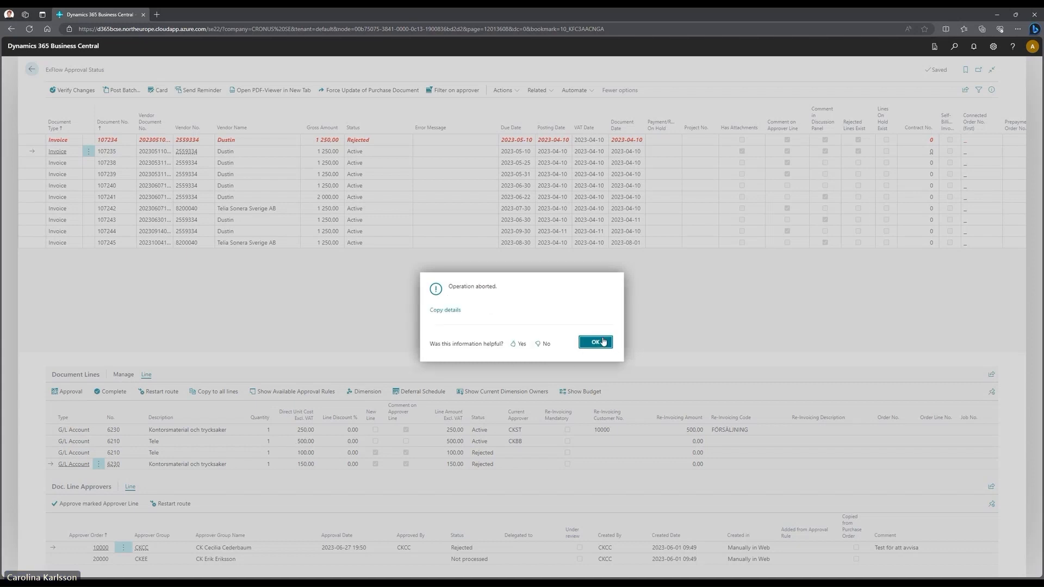
click(597, 342)
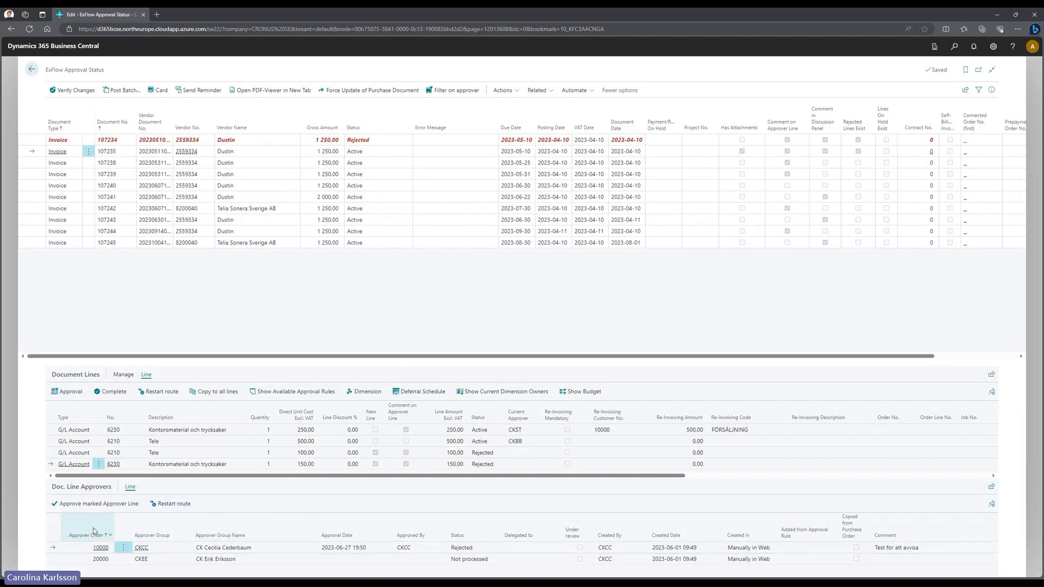
click(173, 504)
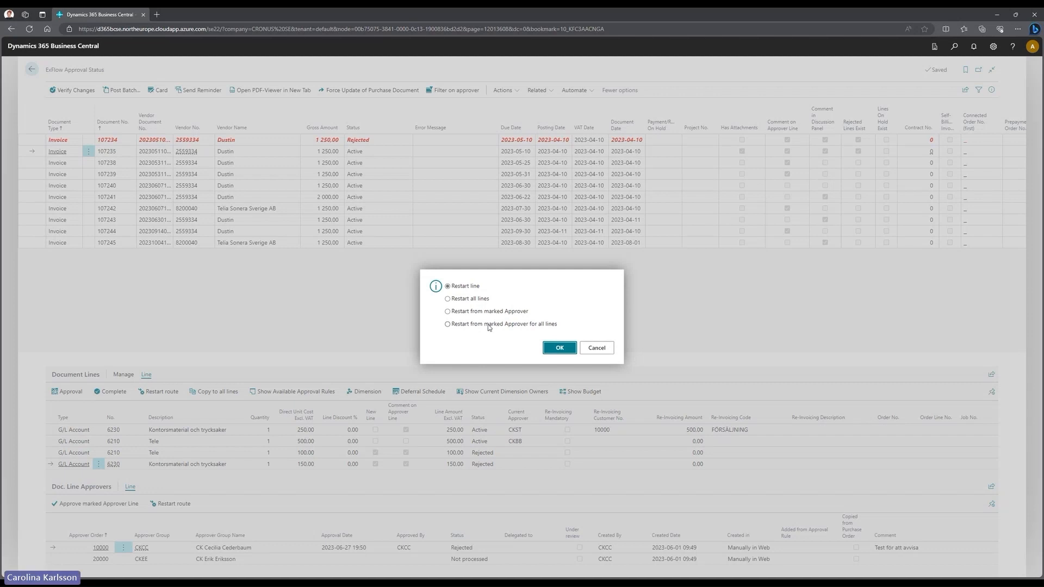
click(598, 349)
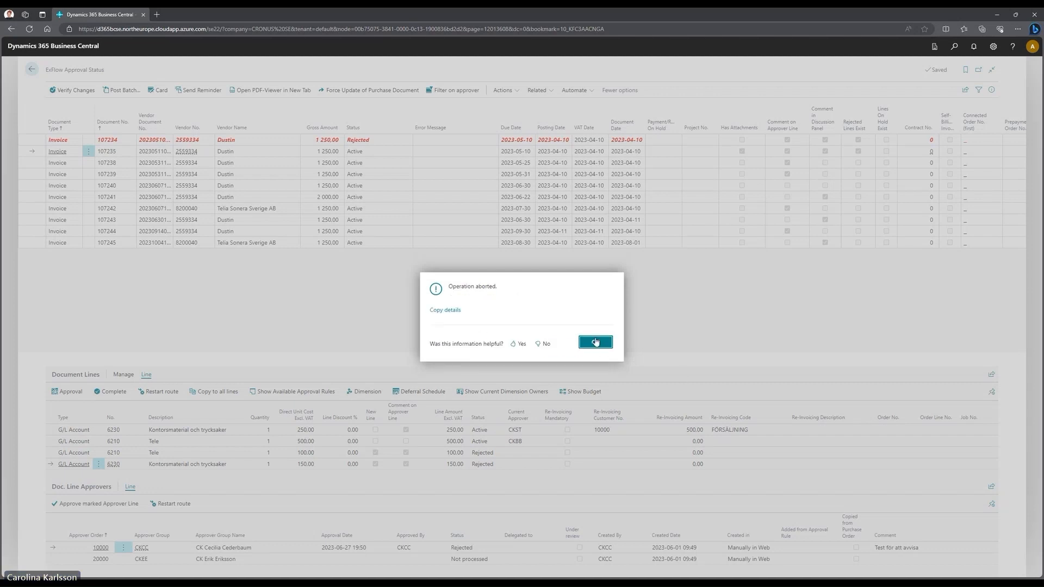
click(595, 341)
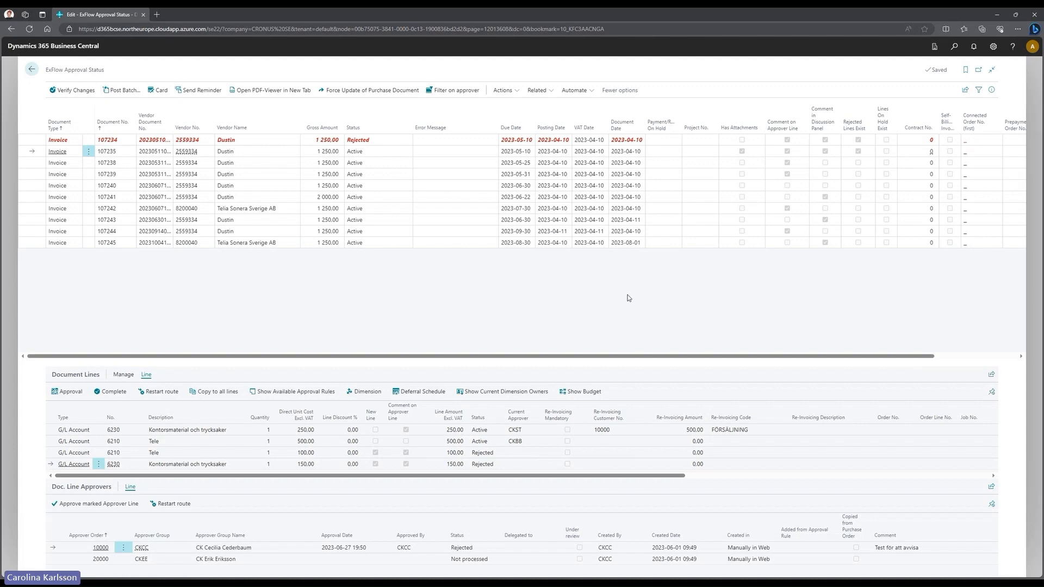
- Find and open ExFlow Setup with a Tell Me search for 'exf set'
key(alt+q)
text(exf set)
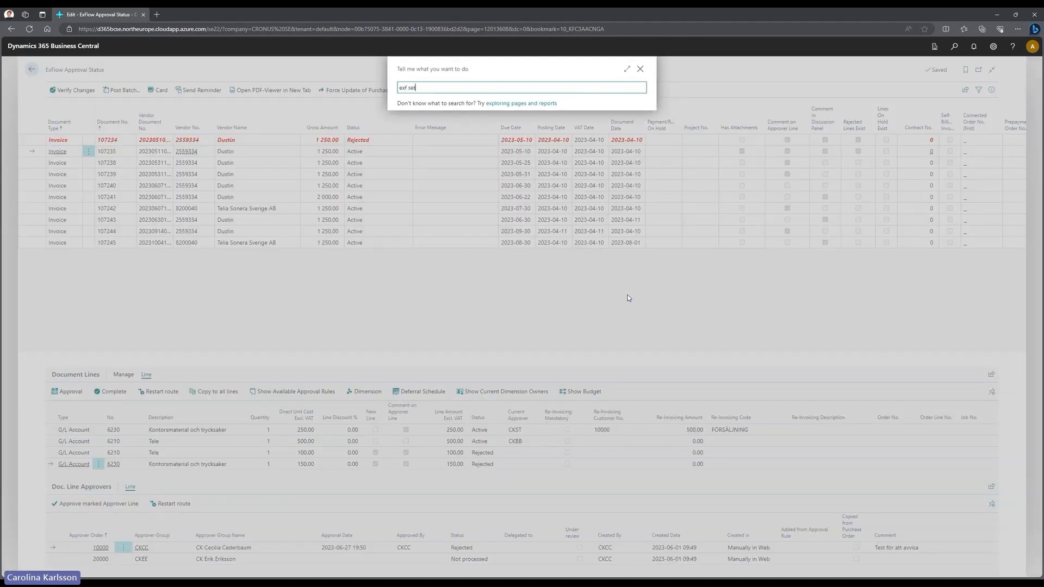
click(438, 123)
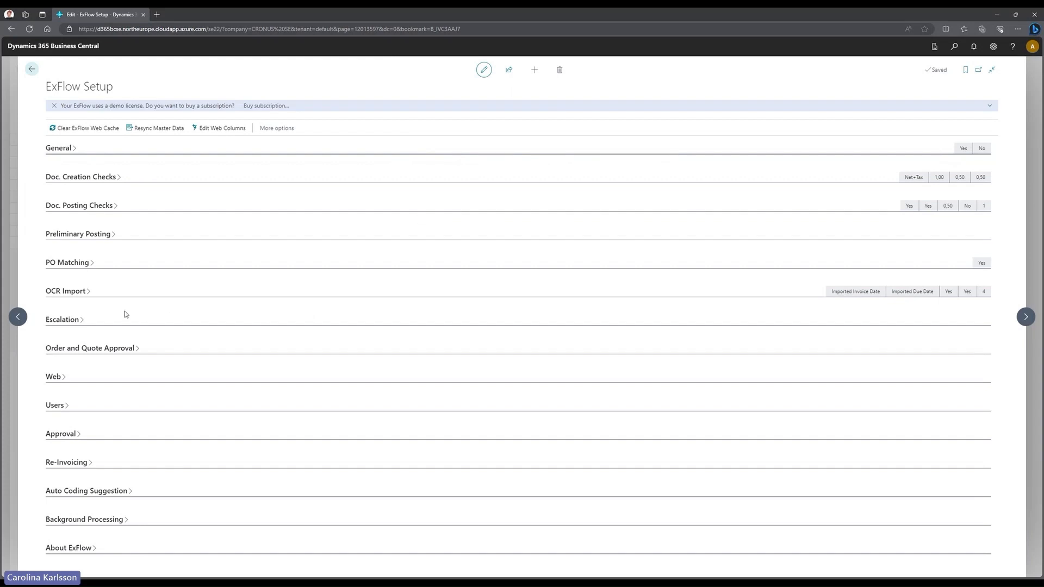
- Expand the Escalation section and review overdue highlighting set to -5 days
click(90, 321)
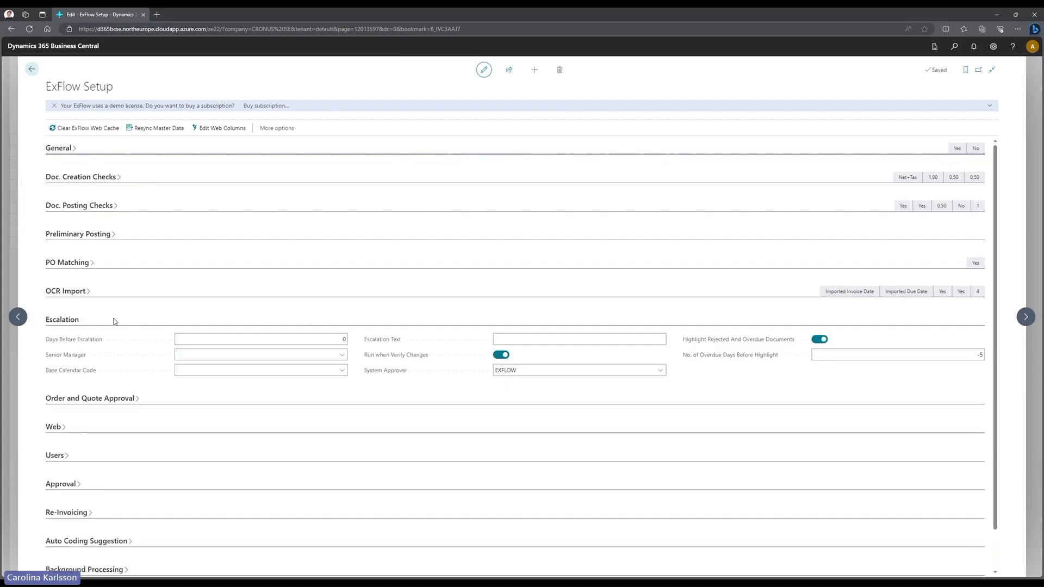
scroll(317, 305, down, 1)
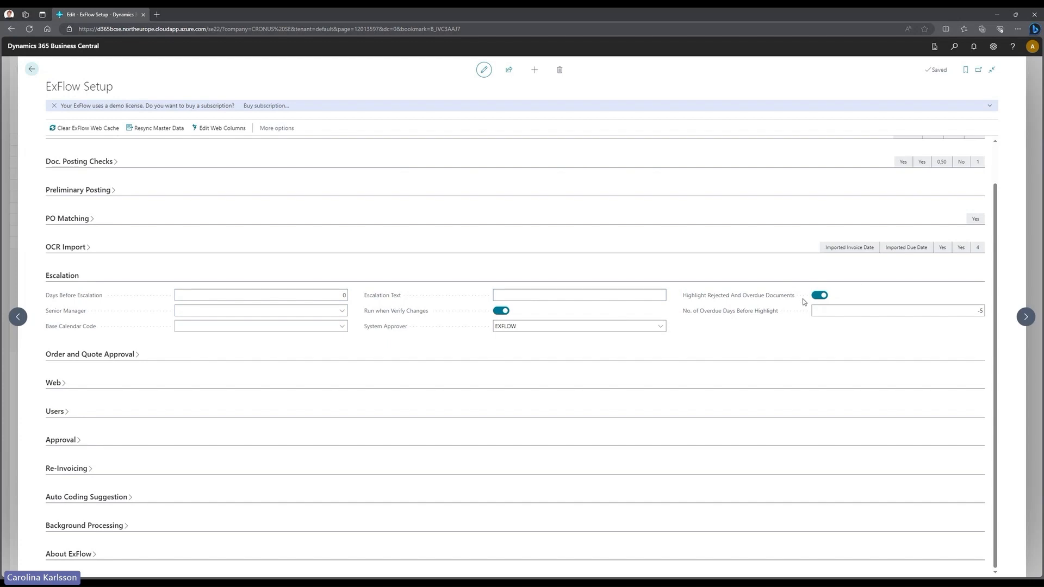
mouse_move(716, 301)
mouse_move(697, 317)
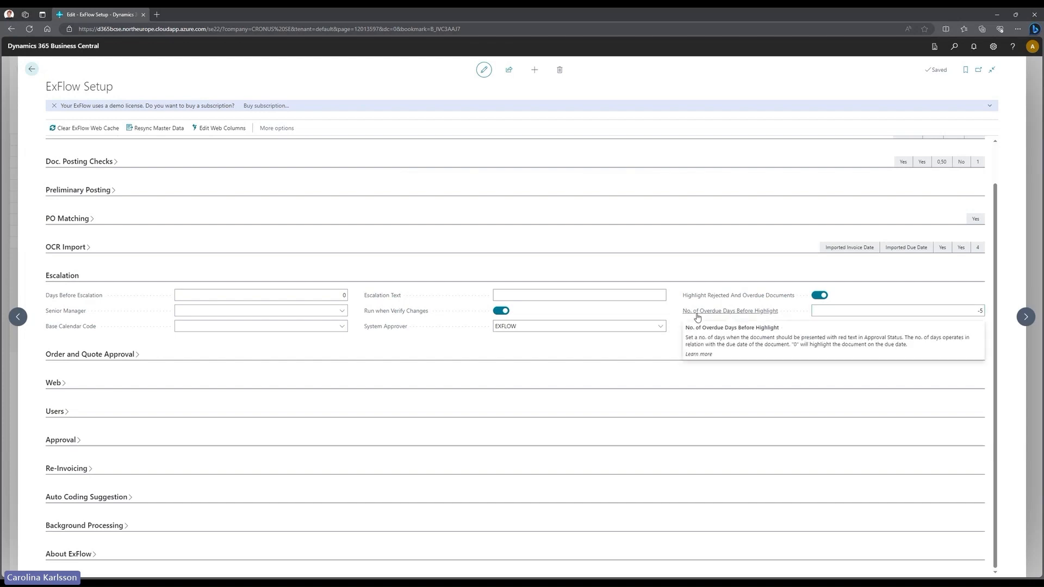
click(862, 310)
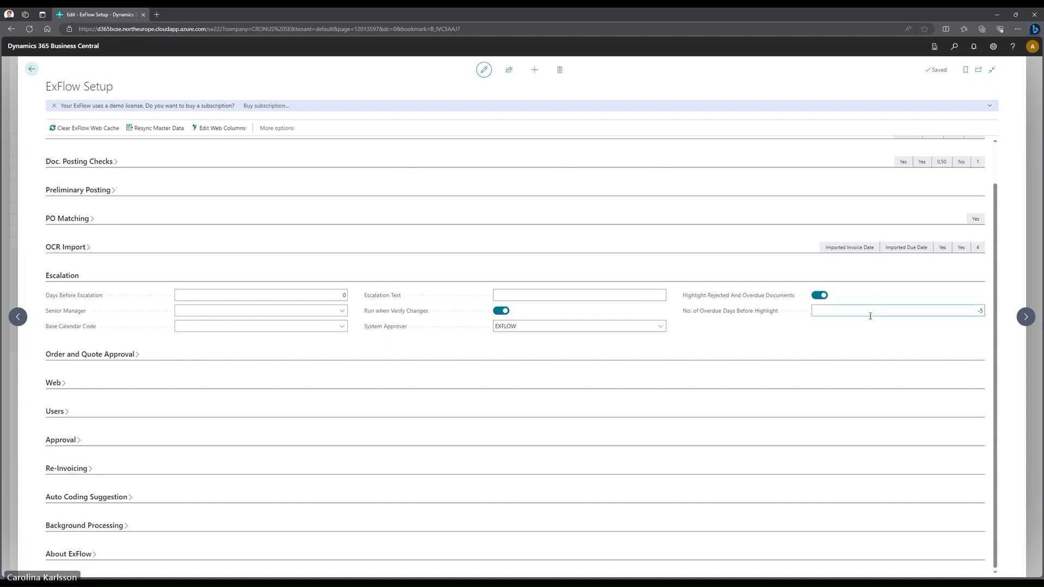
- Select rejected invoice 107234 in the list, then reopen ExFlow Setup via an 'exf set' search
click(32, 69)
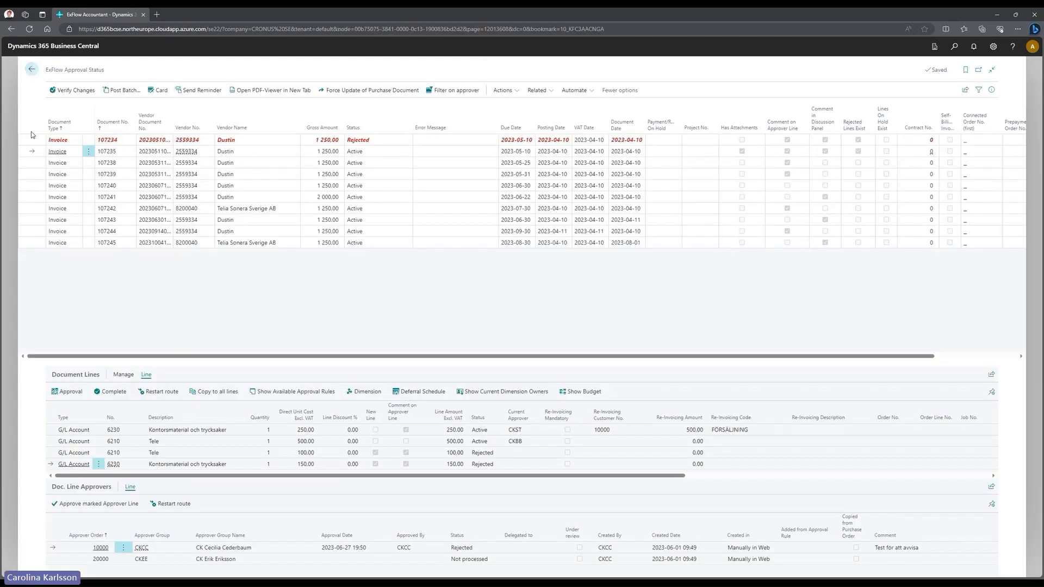
click(31, 139)
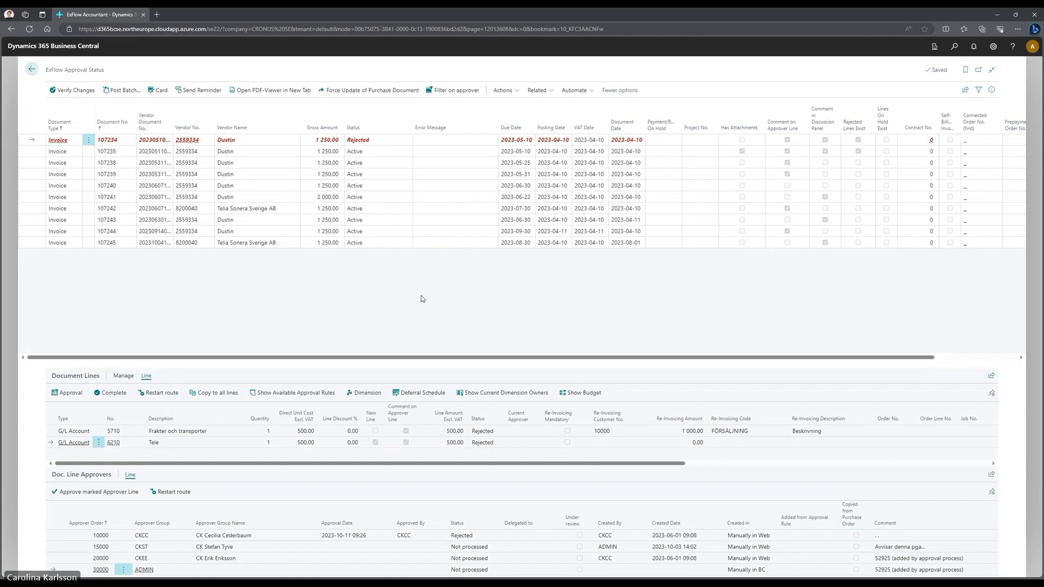
key(alt+q)
text(exf set)
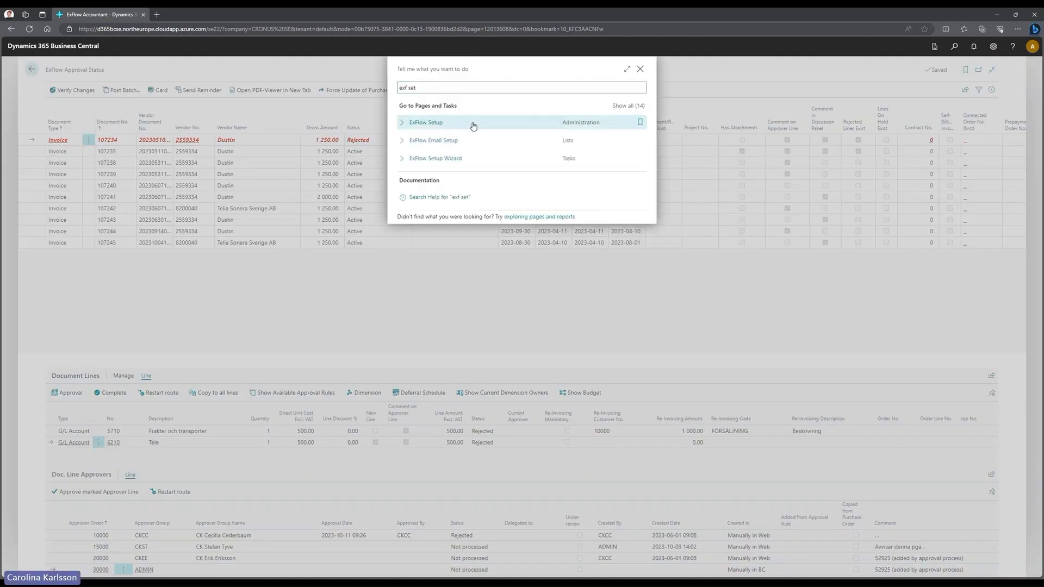
click(472, 124)
- Collapse Escalation and expand Background Processing, reviewing the tooltips of its four switched-off toggles
click(61, 320)
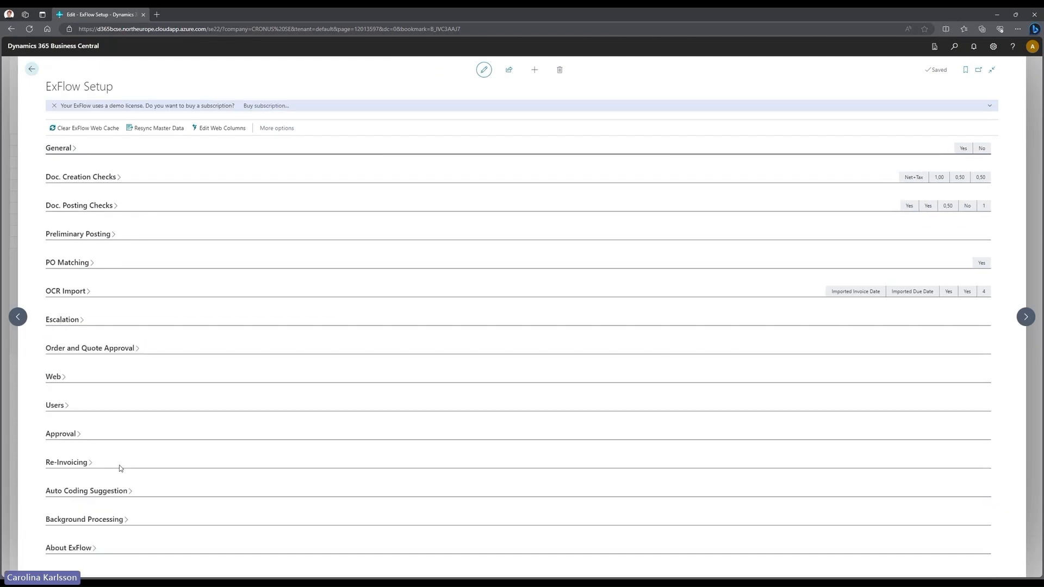
click(267, 499)
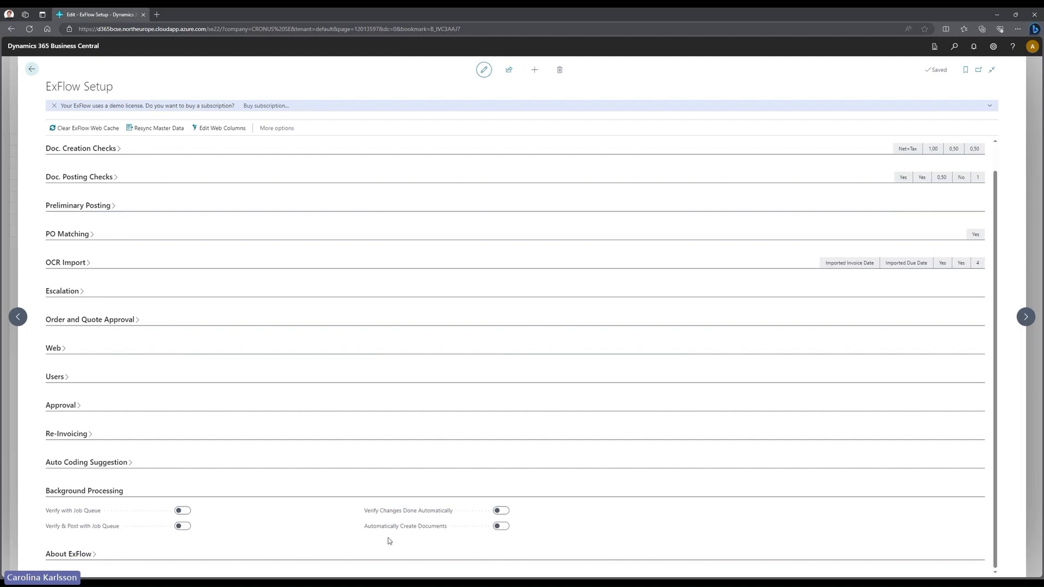
mouse_move(420, 534)
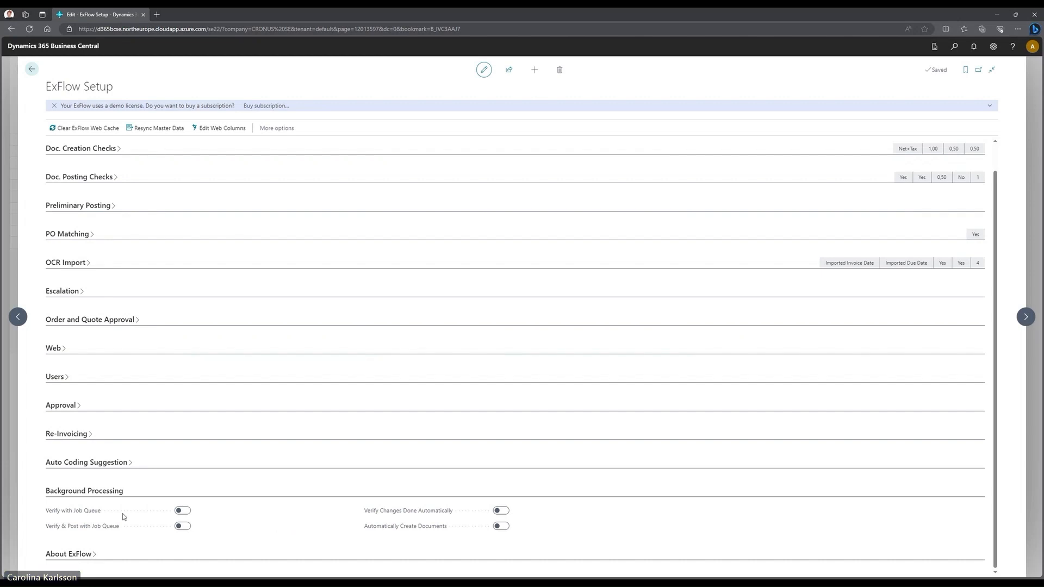
mouse_move(95, 515)
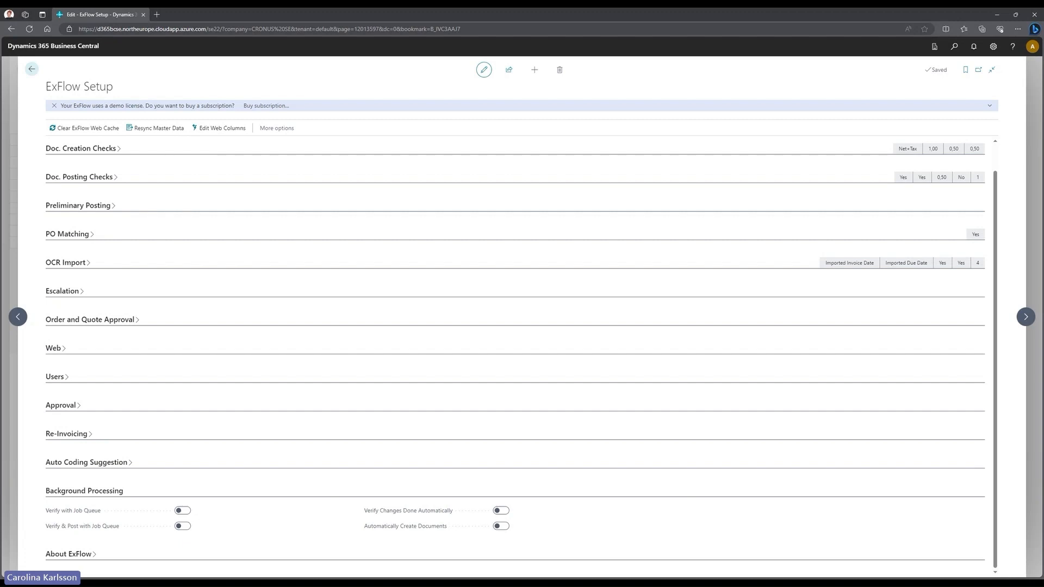
- Collapse Background Processing and advance the slides to 'Comments in Business Central'
click(67, 491)
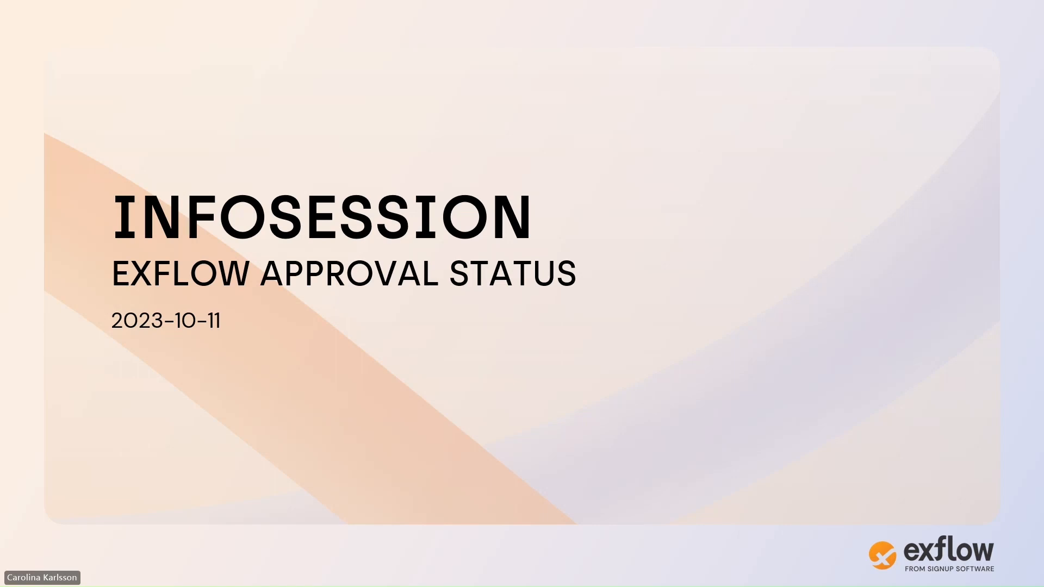
key(Right)
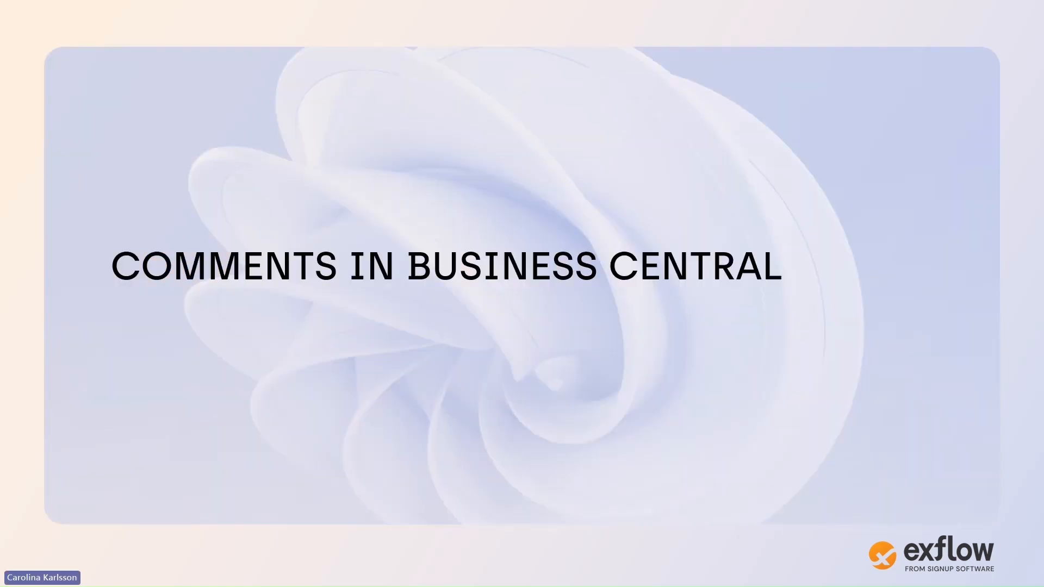